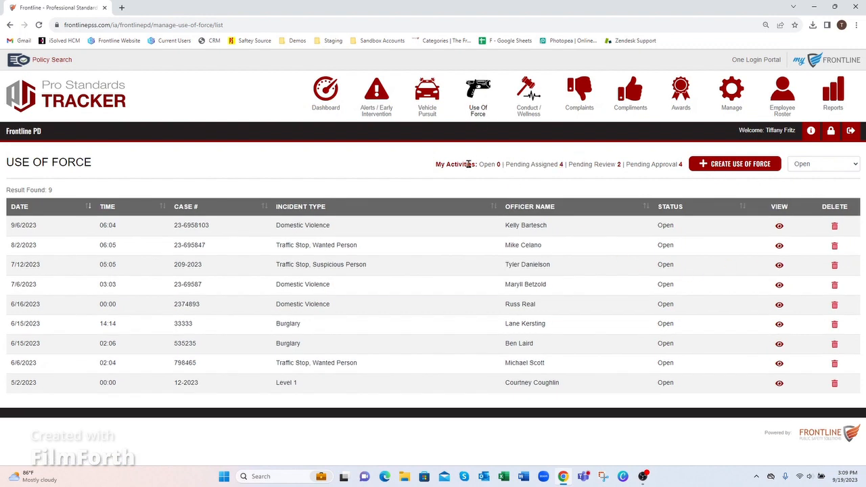
Keep the open-reports status filter and start a new Use of Force report with its case number.
left_click(806, 169)
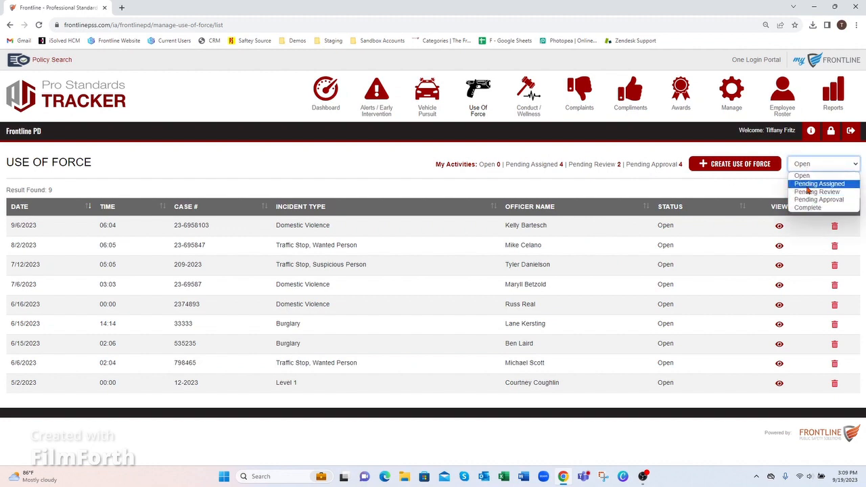
left_click(680, 186)
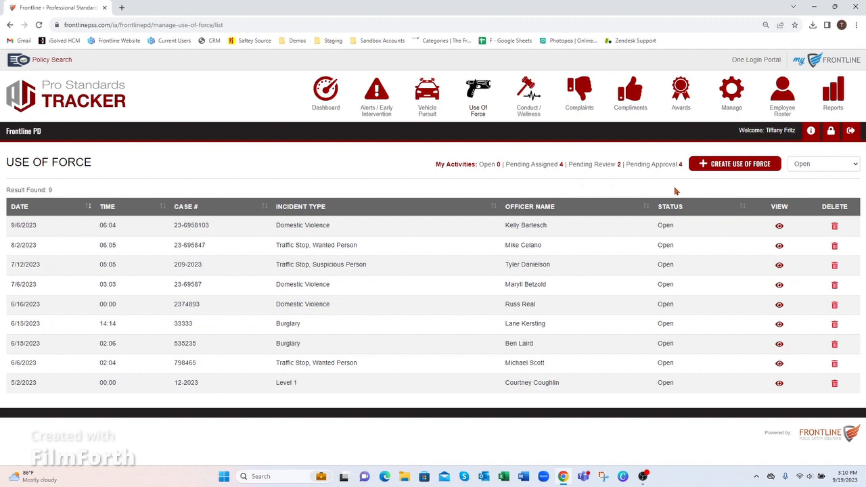
left_click(724, 166)
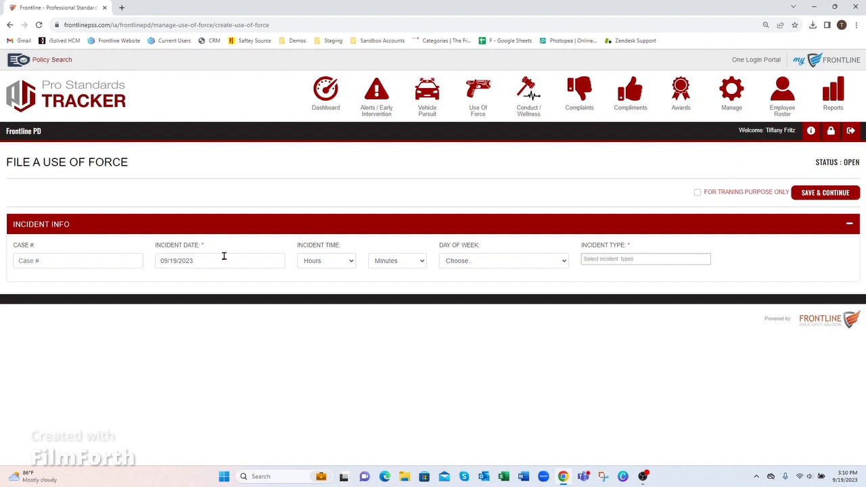
left_click(98, 260)
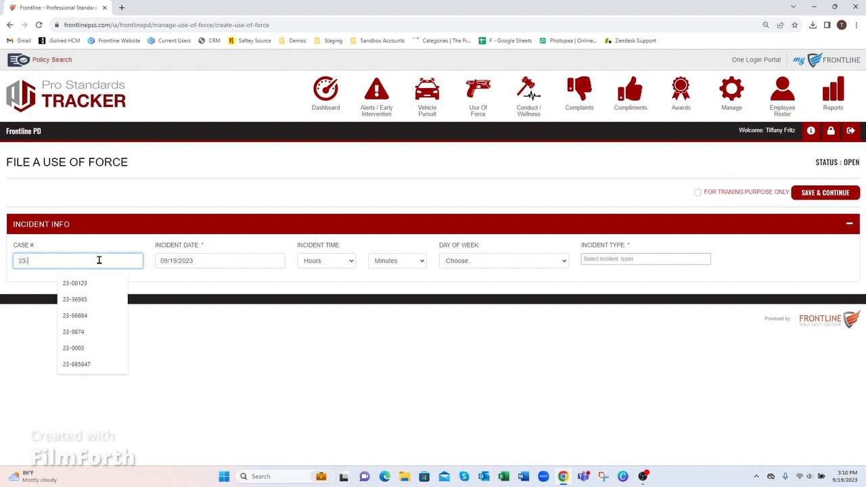
key("Tab")
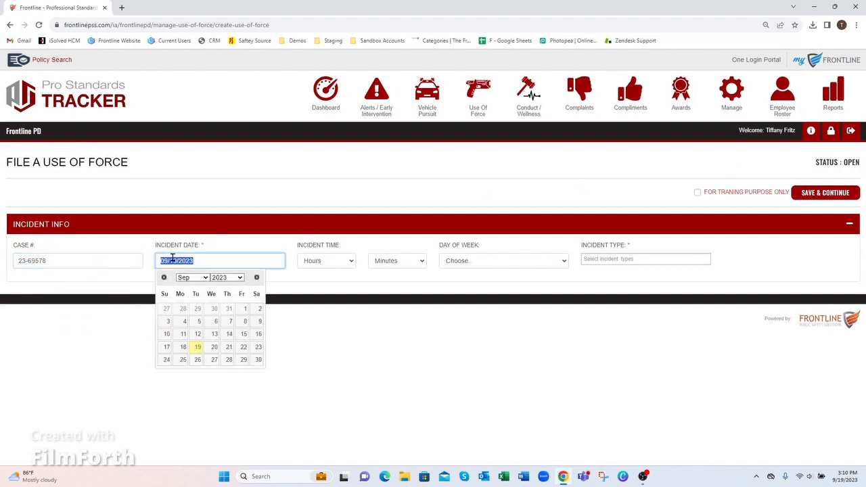
Set the incident to 09/12/2023 at 05:05, Tuesday.
left_click(197, 335)
left_click(326, 261)
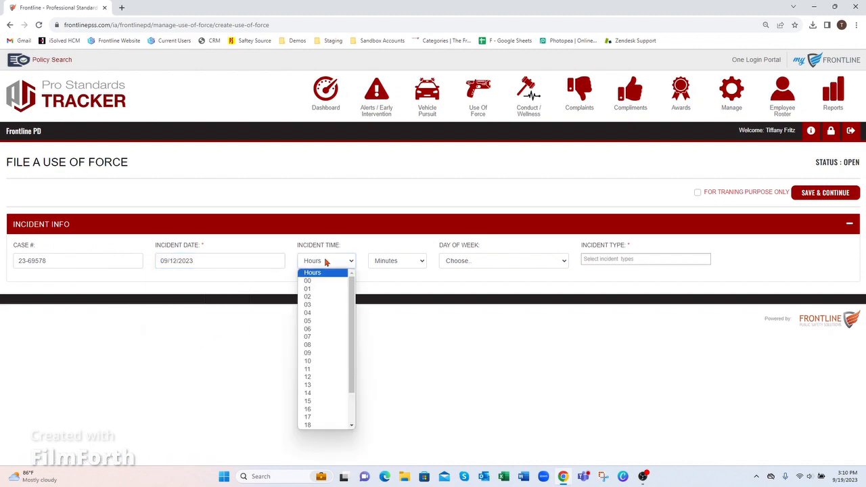
left_click(324, 320)
left_click(387, 261)
left_click(399, 320)
left_click(498, 263)
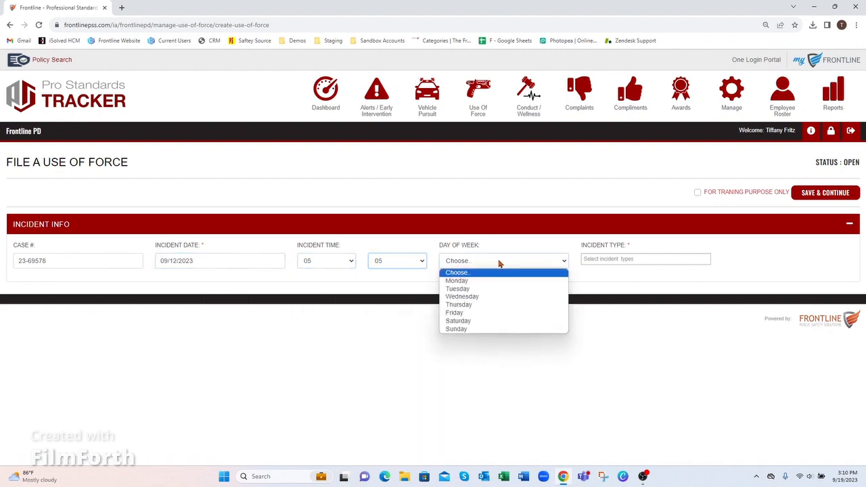
left_click(489, 288)
Add Traffic Stop and Wanted Person incident types, leave training-only unmarked, and save the report.
left_click(608, 259)
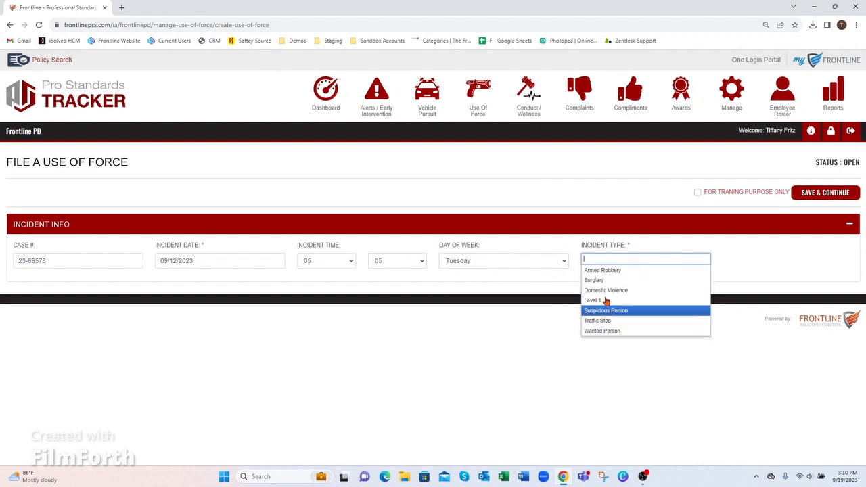
left_click(612, 320)
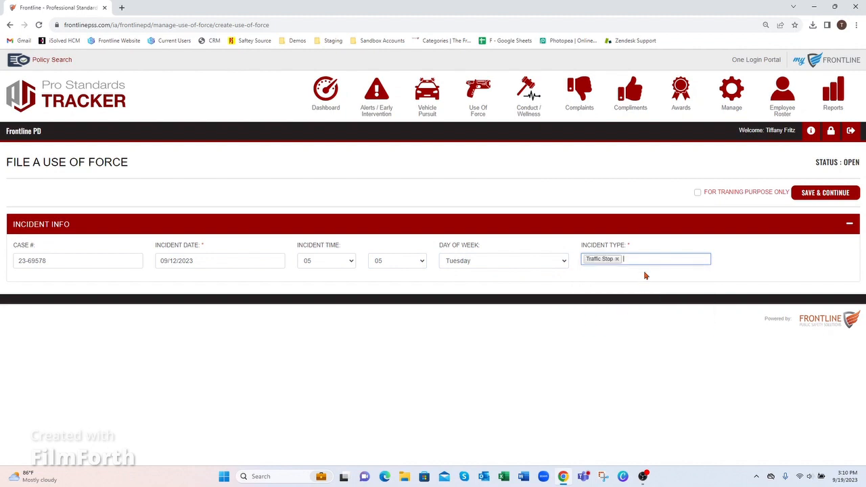
left_click(644, 260)
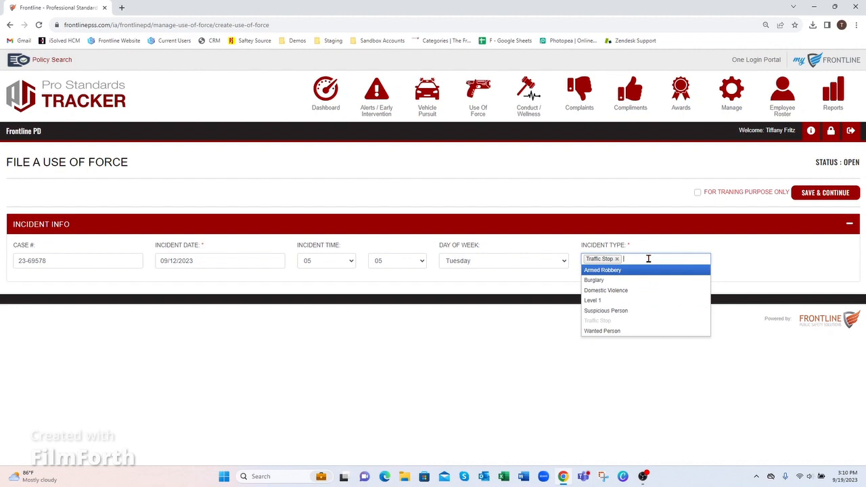
left_click(646, 331)
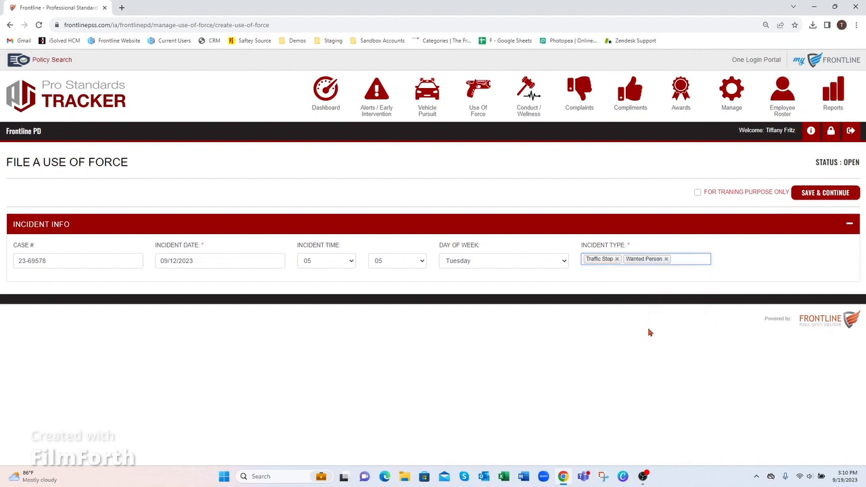
left_click(698, 193)
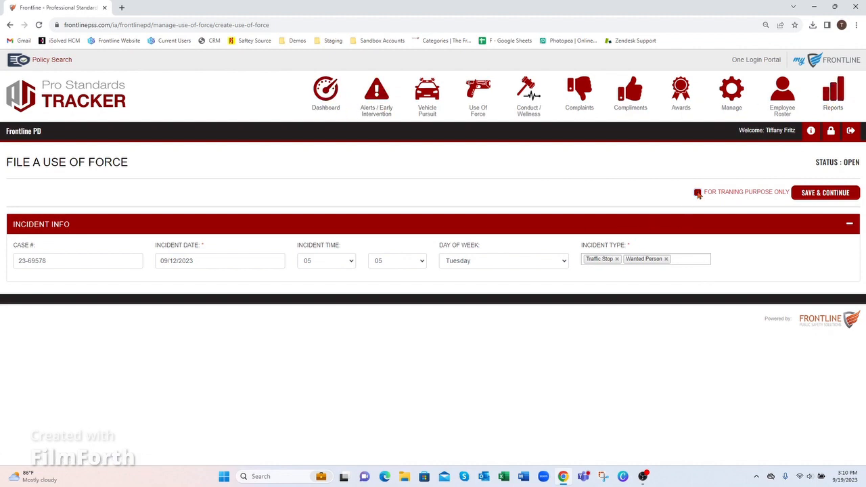
left_click(698, 194)
left_click(824, 194)
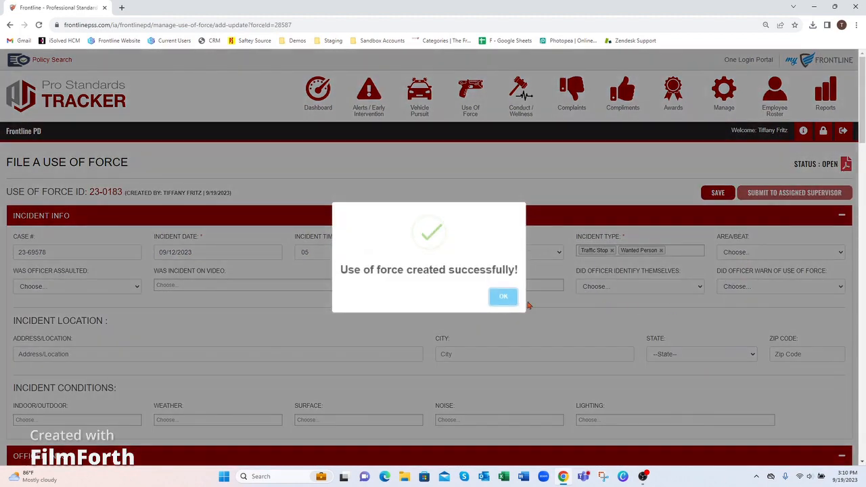
Set Area/Beat to "A" Beat and record that the officer was assaulted.
left_click(504, 298)
scroll(861, 143, "down", 2)
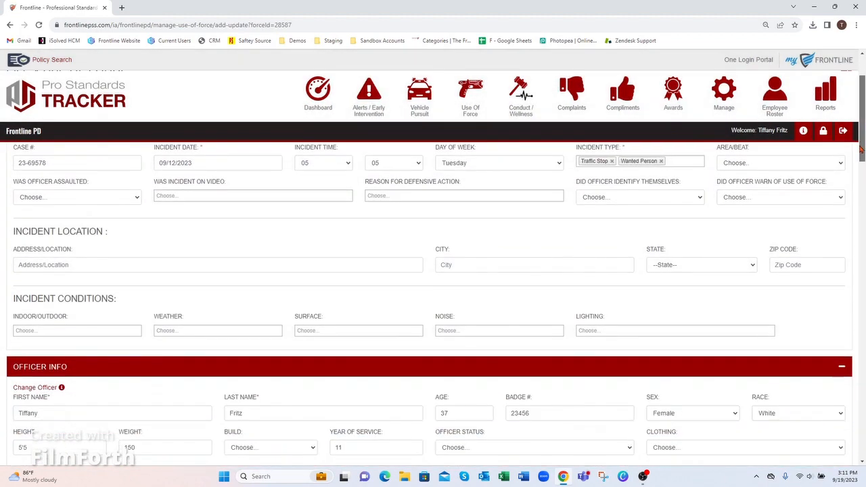
scroll(861, 143, "up", 1)
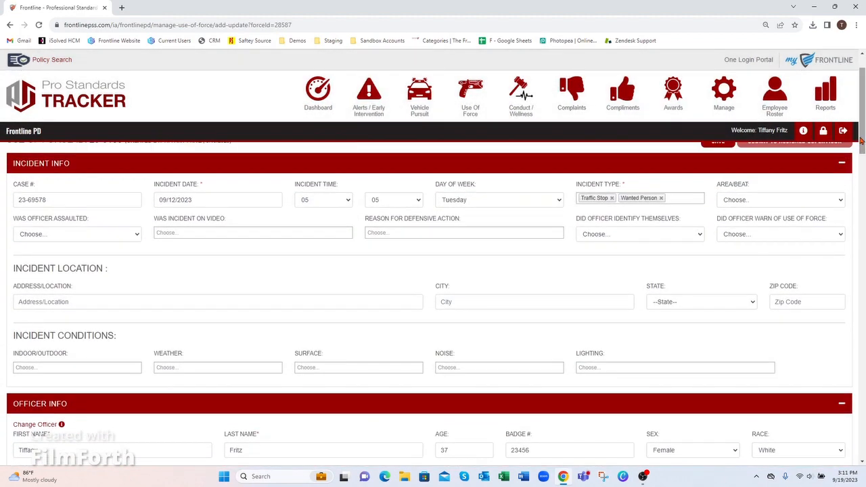
left_click(753, 200)
left_click(750, 220)
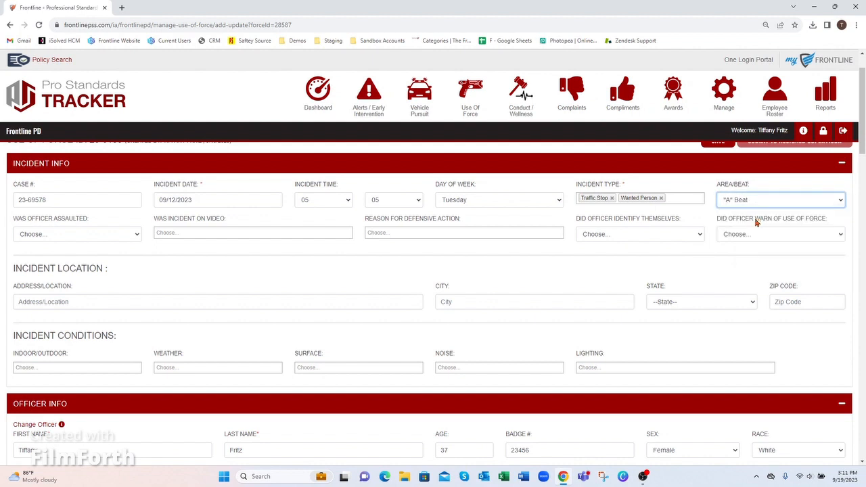
left_click(93, 236)
left_click(64, 254)
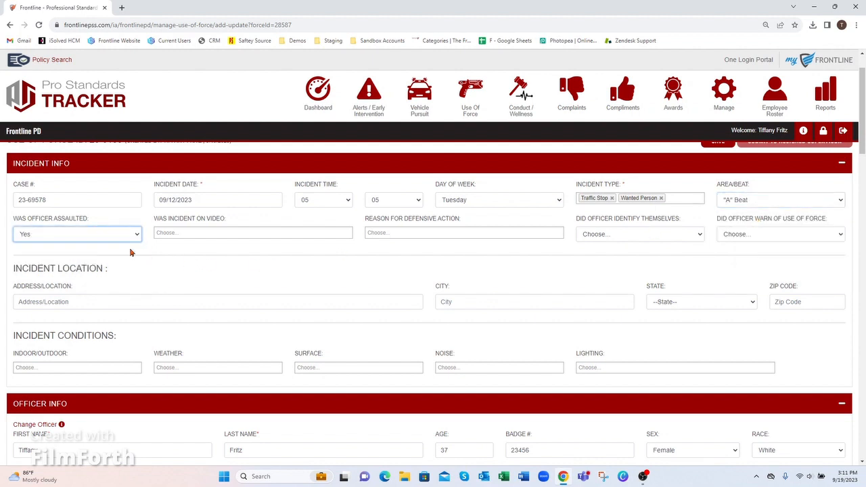
Add BWC and Surveillance as video sources and give 'To make an arrest' as the reason.
left_click(211, 233)
left_click(206, 243)
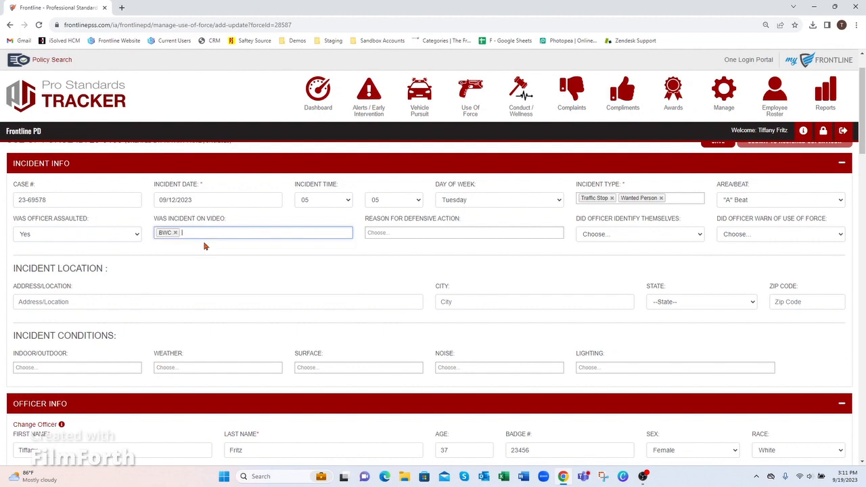
left_click(246, 232)
left_click(204, 285)
left_click(420, 234)
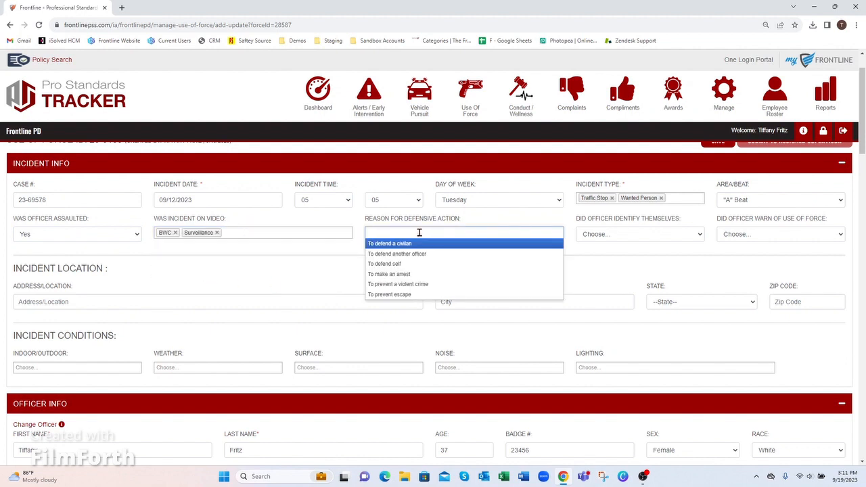
left_click(412, 274)
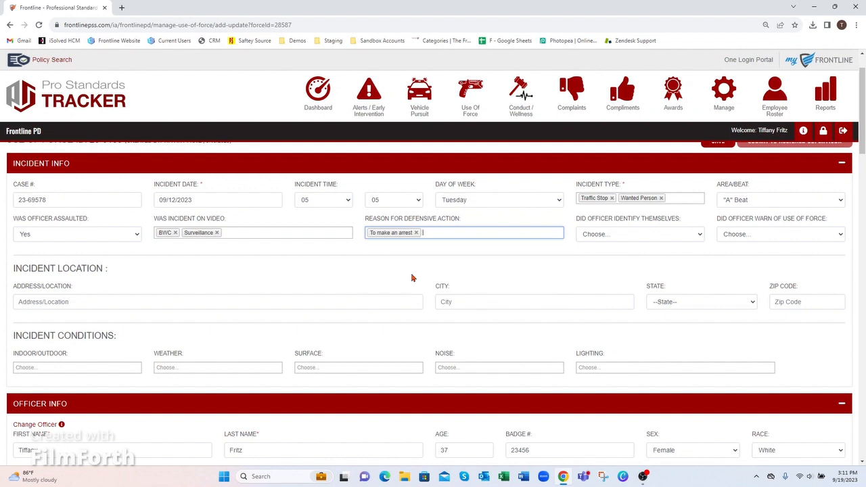
Record Yes for officer identification and warning, and fill the incident address from a saved address.
left_click(623, 235)
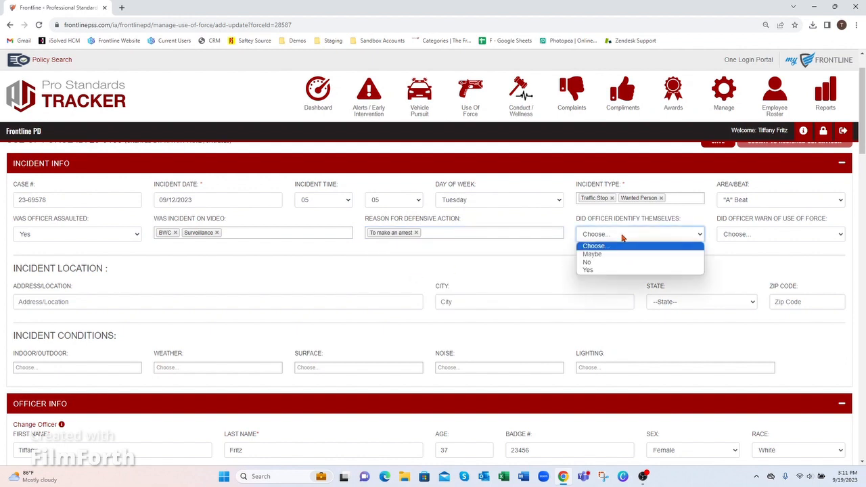
left_click(606, 270)
left_click(761, 234)
left_click(734, 275)
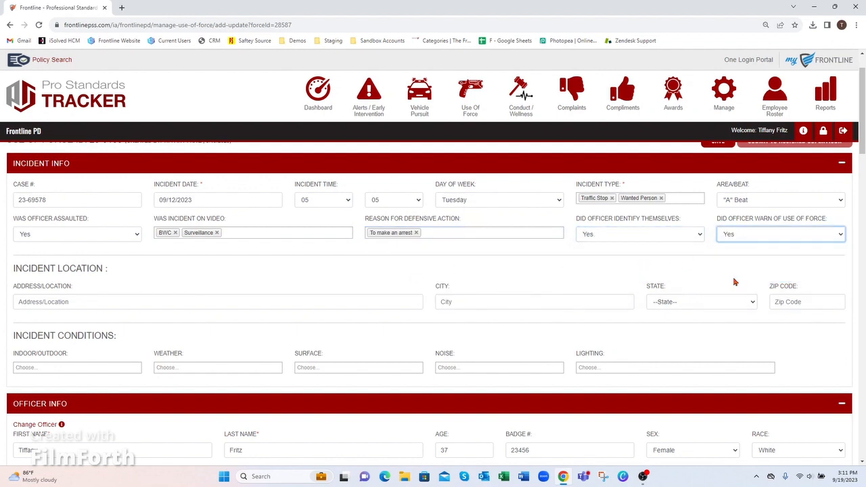
left_click(71, 302)
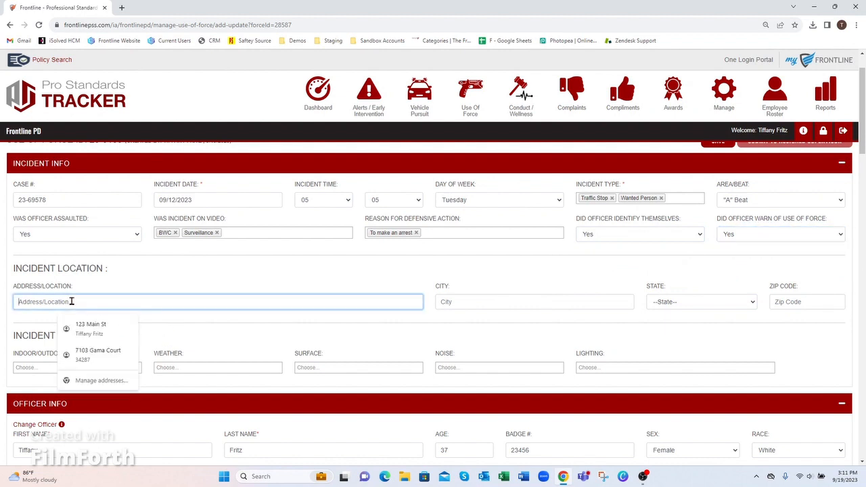
left_click(93, 325)
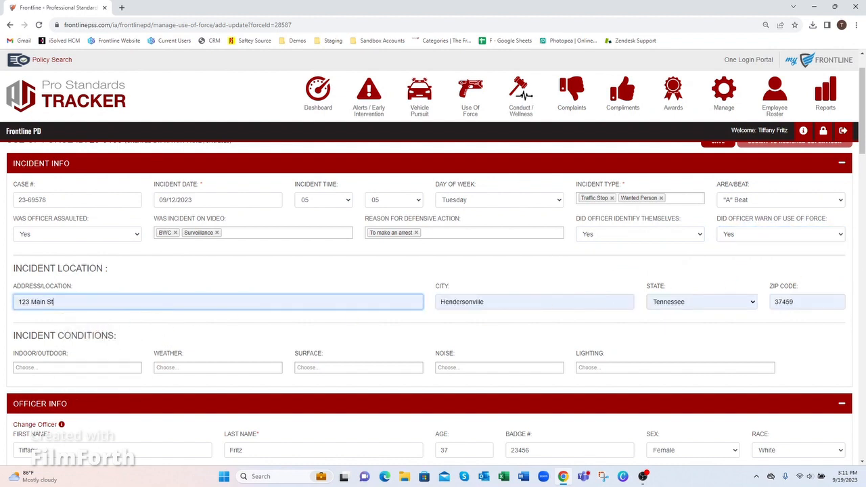
left_click_drag(863, 125, 862, 152)
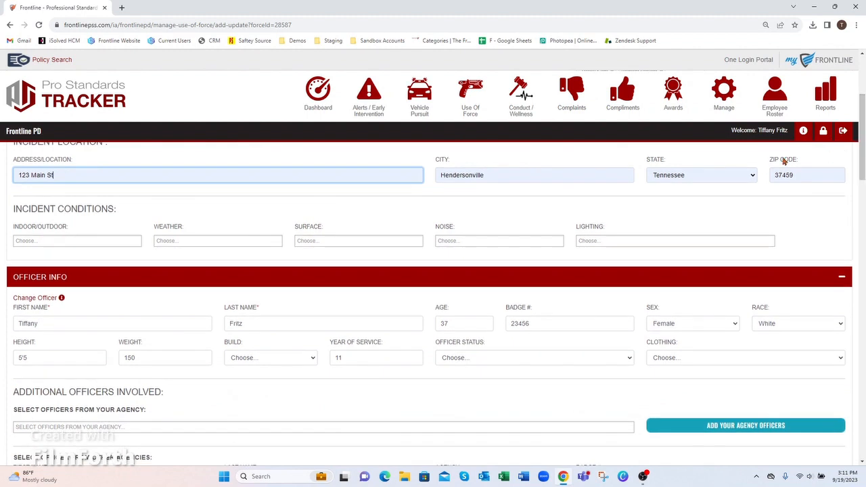
Mark the incident Outdoor with Cold and Rain weather.
left_click(69, 242)
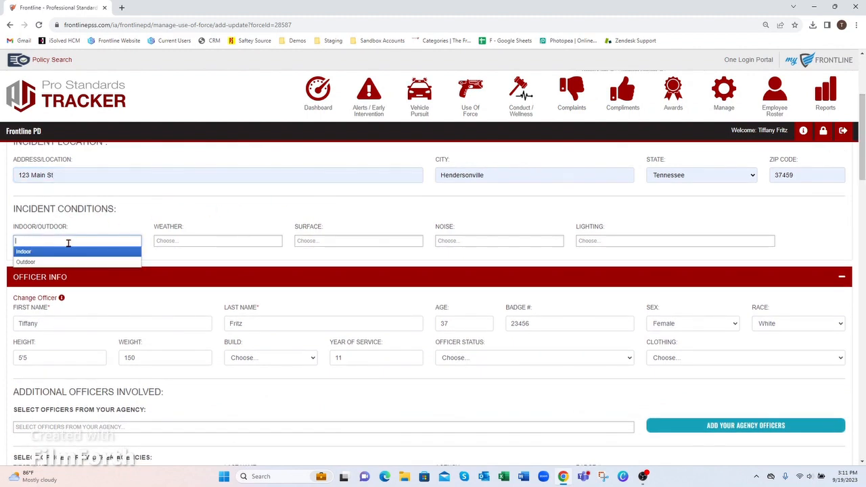
left_click(34, 263)
left_click(189, 241)
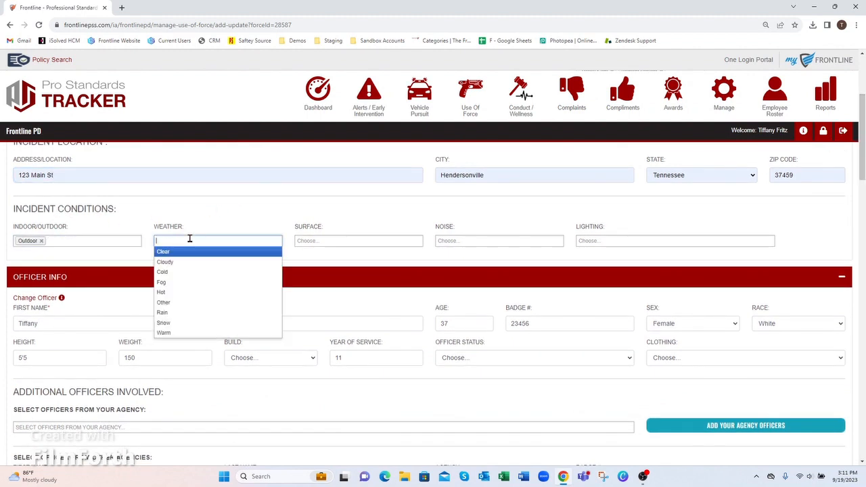
left_click(188, 273)
left_click(200, 245)
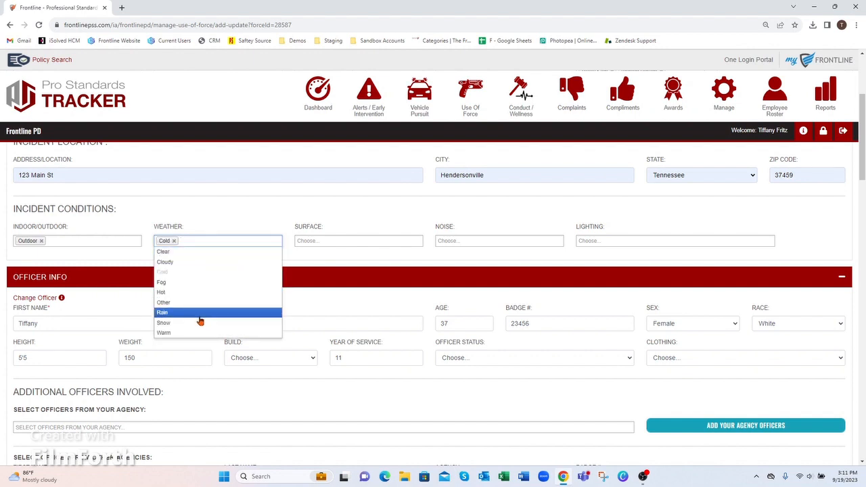
left_click(201, 314)
Set surface to Pavement, noise to Traffic and lighting to Dark.
left_click(317, 241)
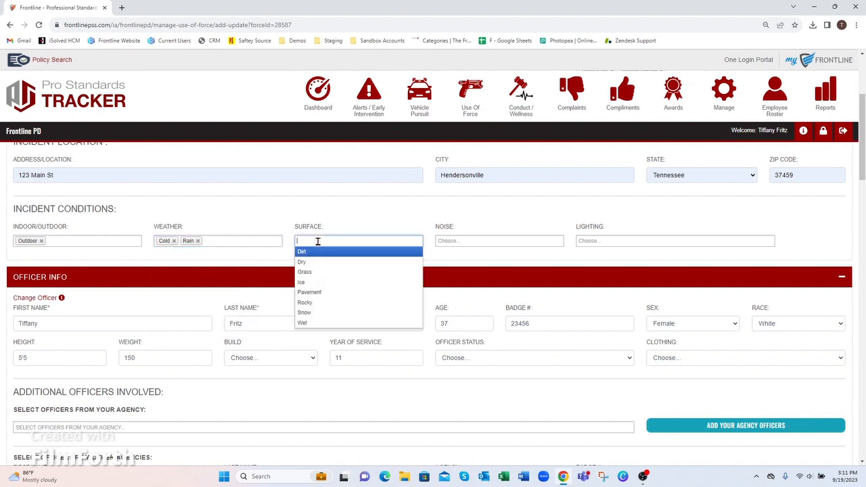
left_click(315, 292)
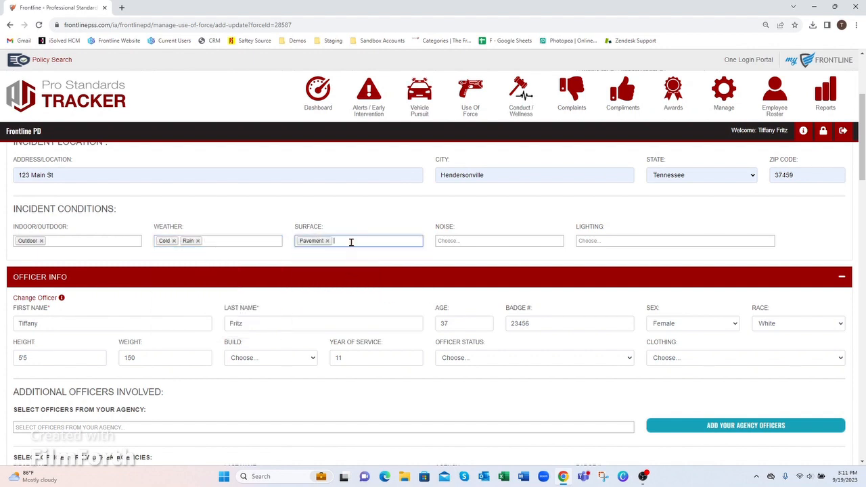
left_click(452, 241)
left_click(456, 313)
left_click(606, 239)
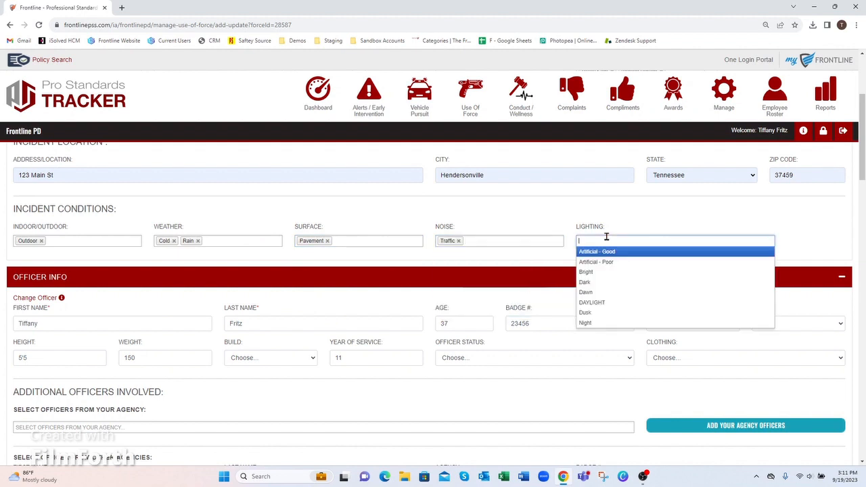
left_click(608, 282)
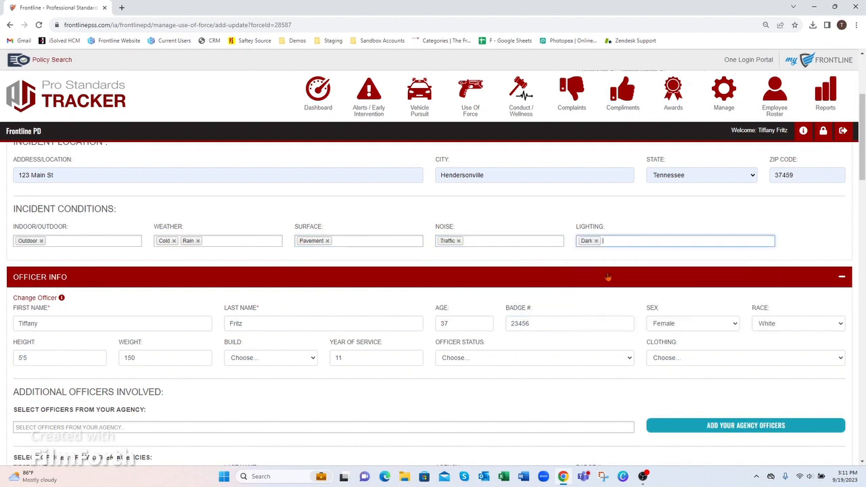
Review the Lighting, Noise, Surface and Weather options again, closing them unchanged.
left_click(626, 239)
left_click(525, 240)
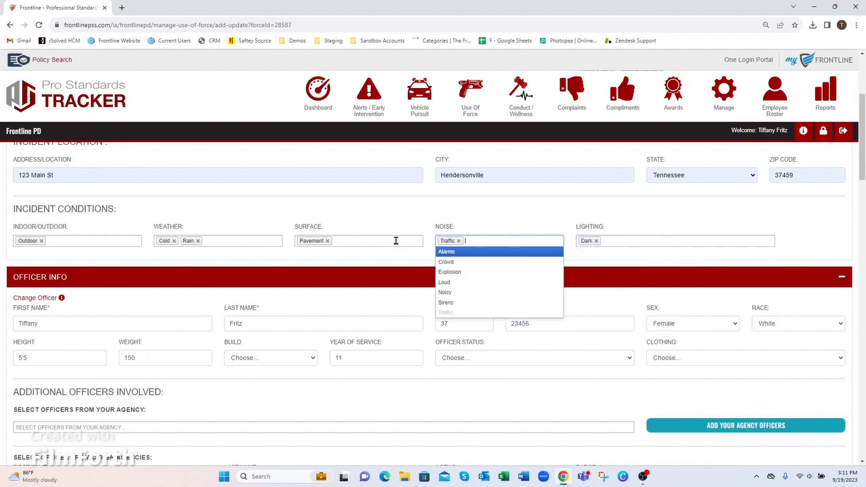
left_click(393, 240)
left_click(257, 241)
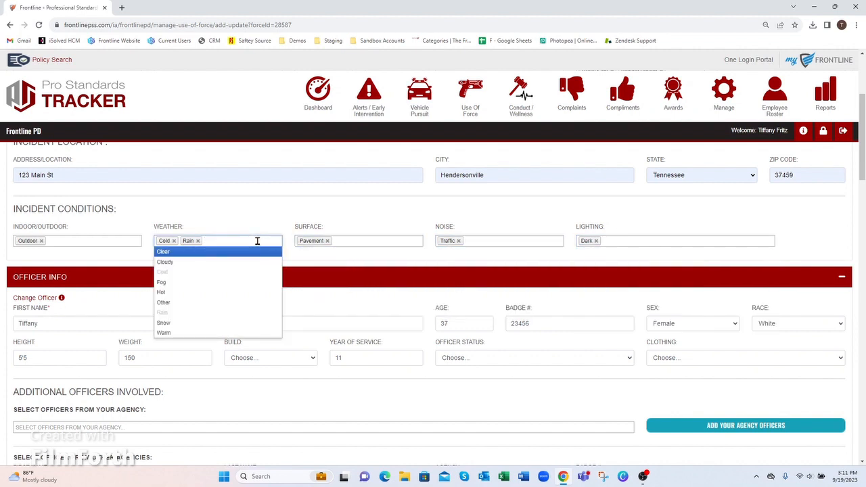
left_click_drag(861, 172, 861, 188)
left_click(401, 213)
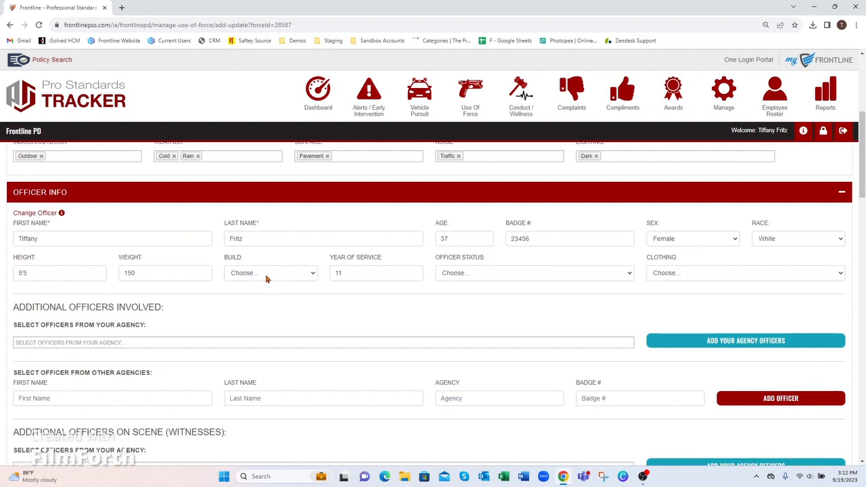
Pick a different primary officer, then dismiss the change without applying it.
left_click(35, 214)
left_click(314, 116)
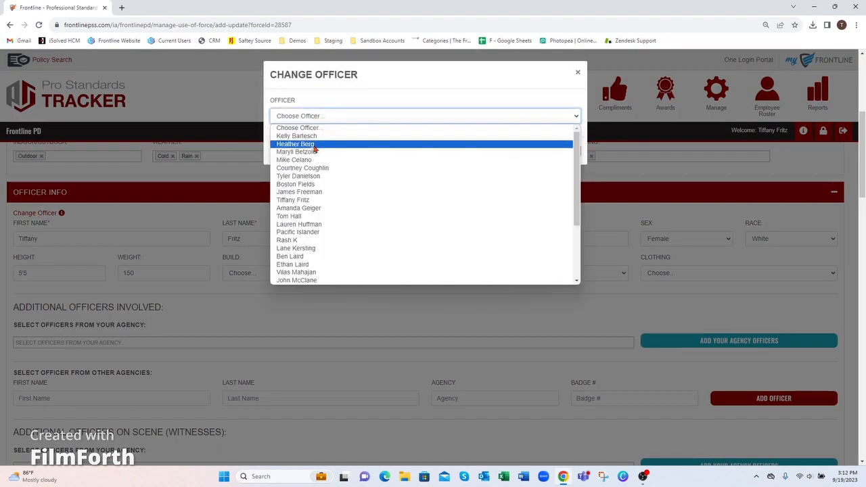
left_click(314, 148)
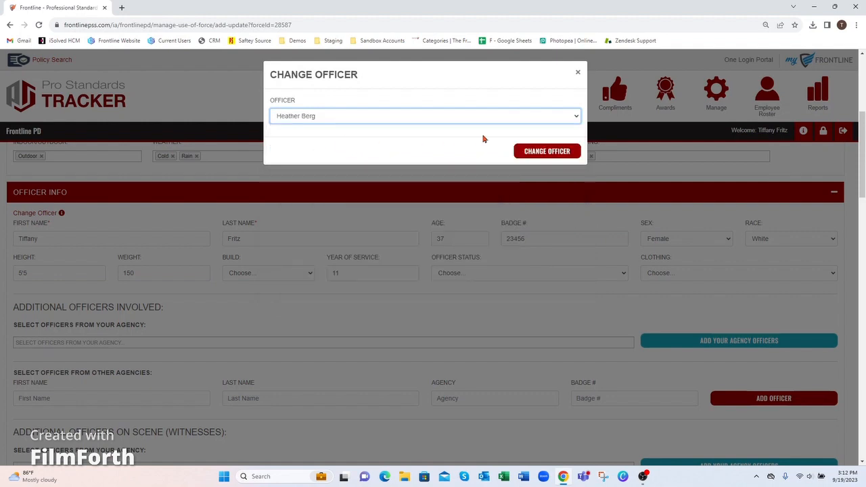
left_click(578, 73)
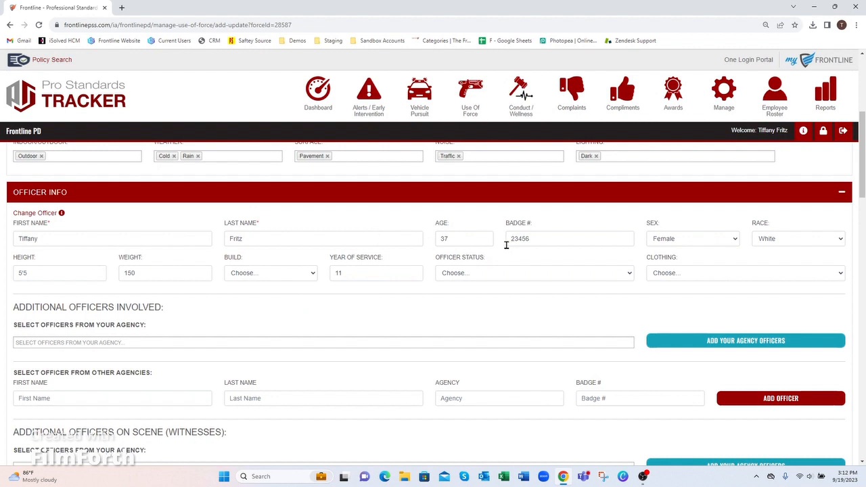
Set the officer's build to Overweight, status to On Duty and clothing to Uniform.
left_click(255, 277)
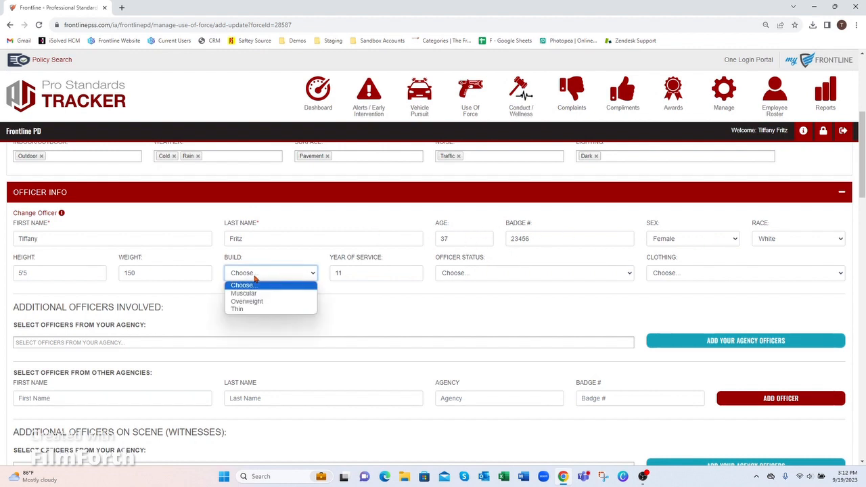
left_click(257, 301)
left_click(516, 274)
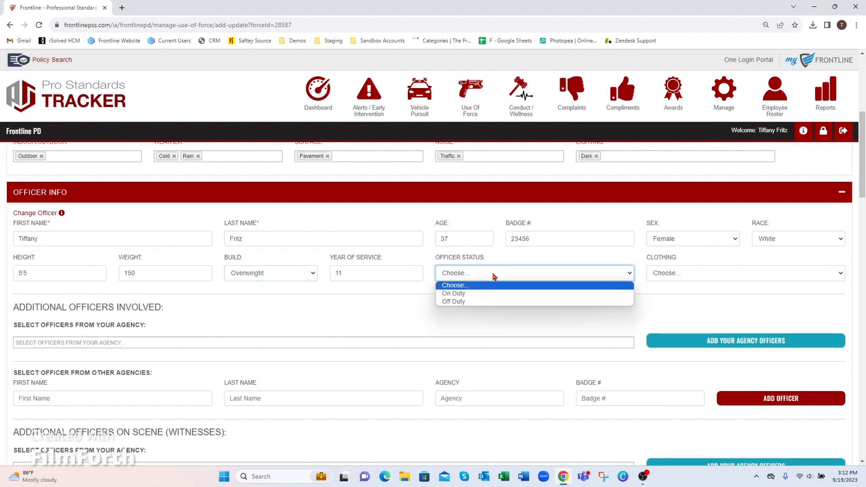
left_click(469, 295)
left_click(672, 273)
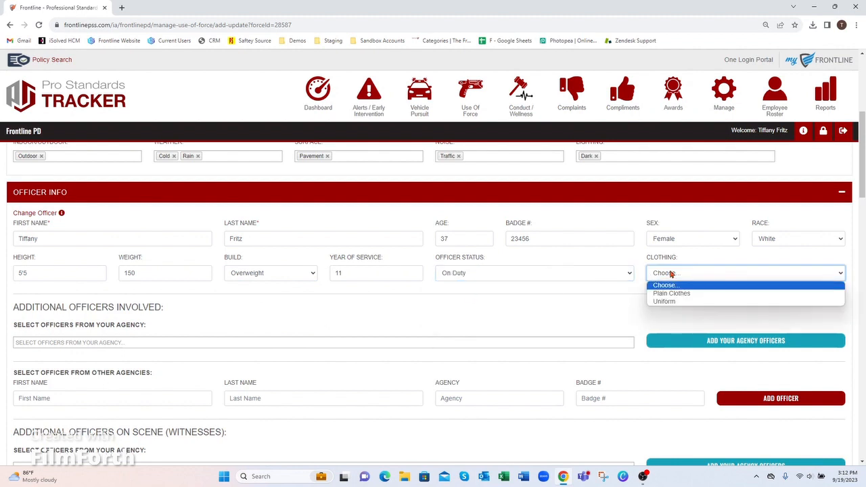
left_click(672, 302)
scroll(474, 230, "down", 2)
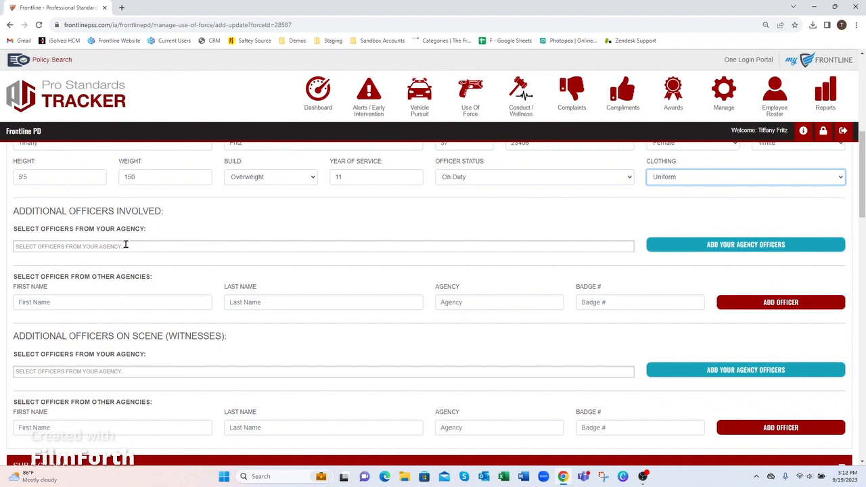
Choose another agency officer, add them as involved, and confirm the success message.
left_click(83, 247)
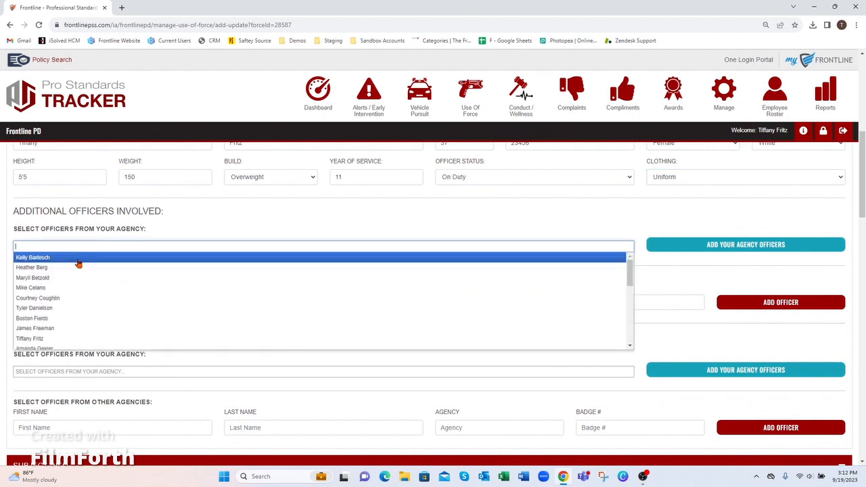
left_click(64, 270)
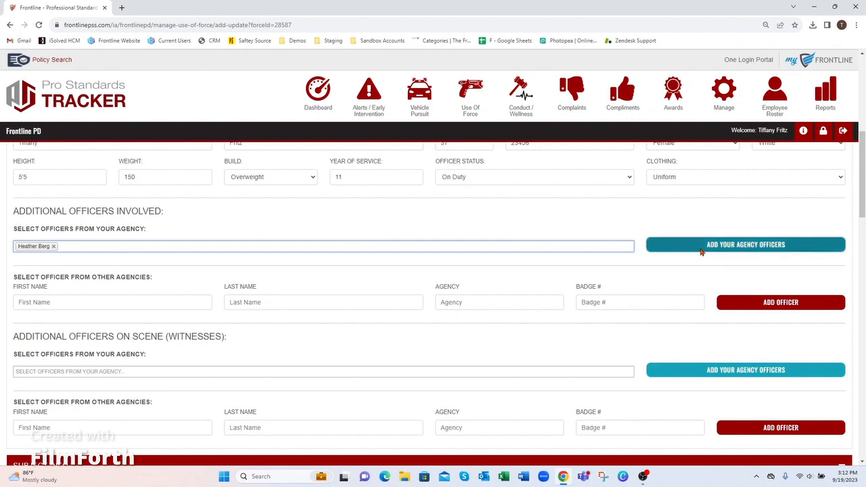
left_click(674, 247)
left_click(507, 304)
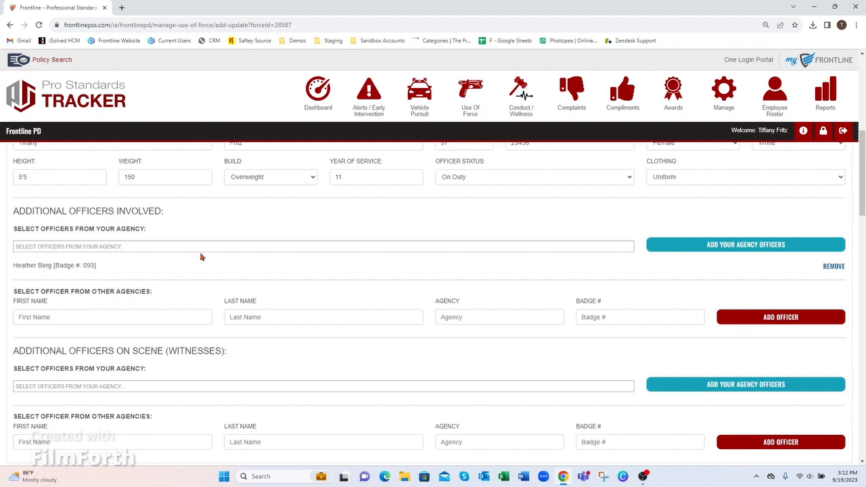
scroll(200, 308, "up", 2)
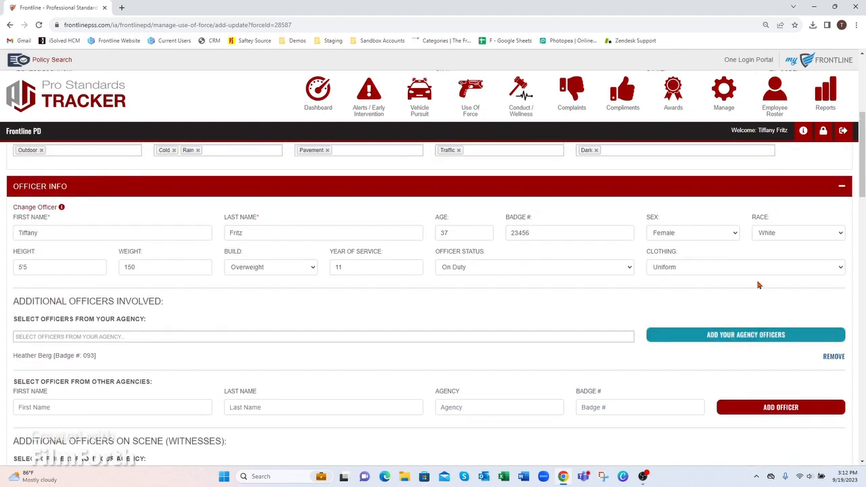
left_click_drag(862, 184, 862, 216)
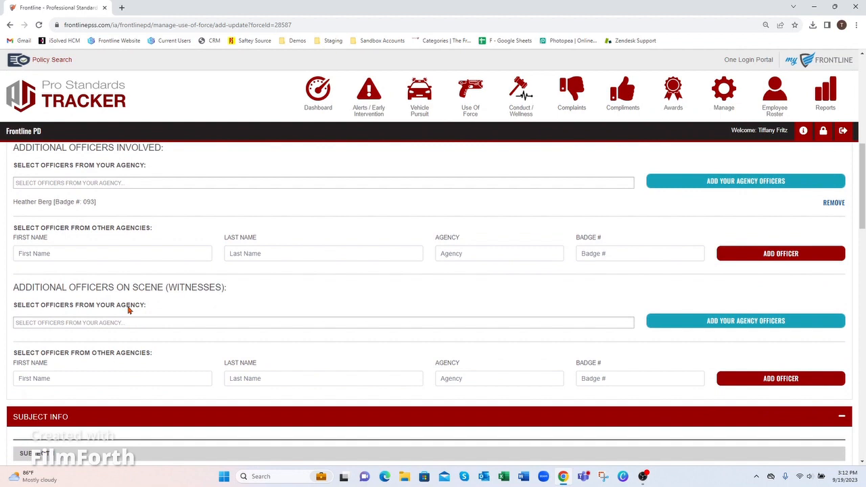
Check the outside officer's First Name, Last Name, Agency and Badge # fields without entering anything.
left_click(36, 254)
left_click(288, 253)
left_click(476, 251)
left_click(603, 252)
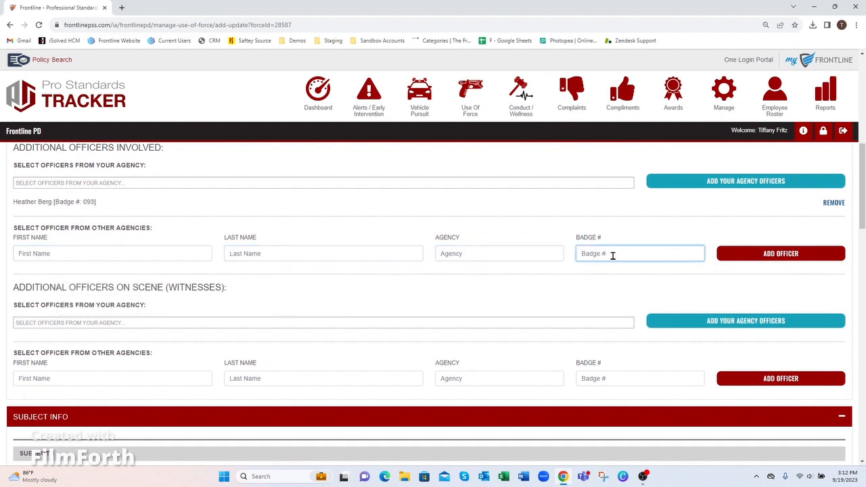
scroll(316, 314, "down", 1)
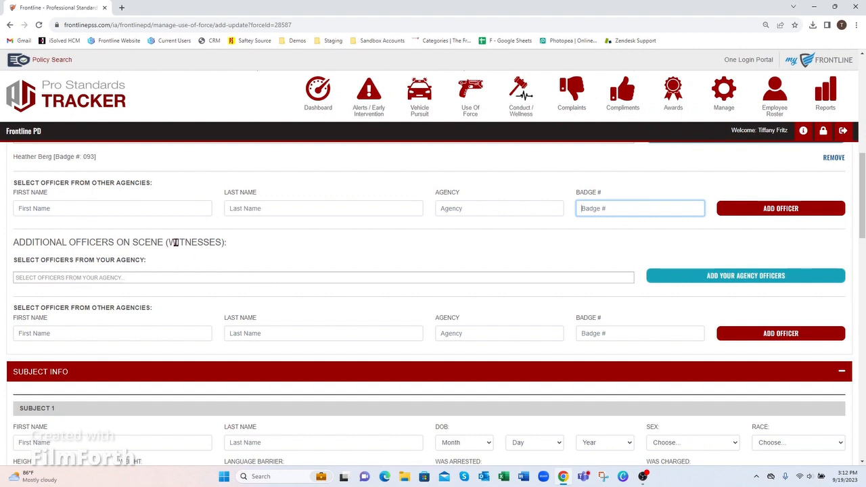
left_click_drag(175, 242, 222, 242)
Replace the wrongly chosen witness with the correct agency officer and add them as a witness.
left_click(88, 277)
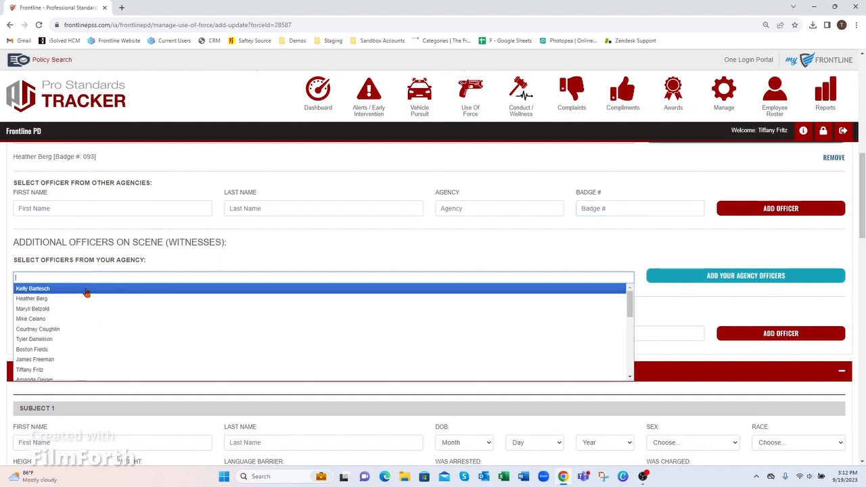
left_click(85, 302)
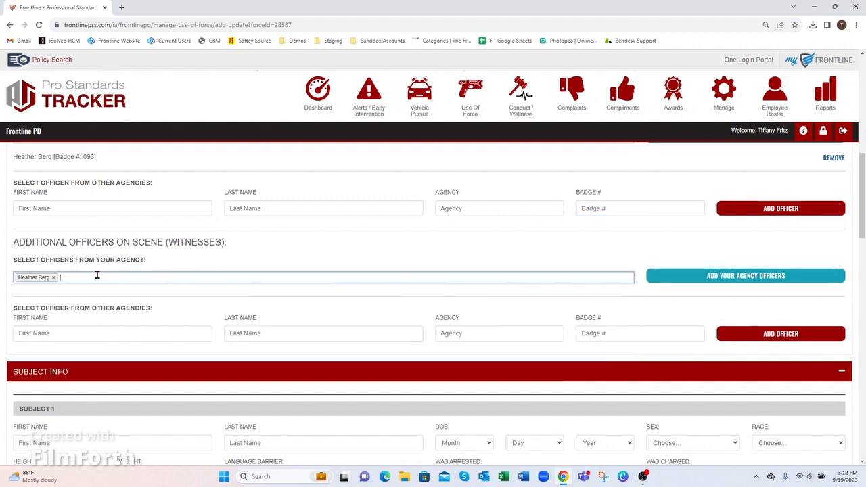
left_click(54, 277)
left_click(74, 277)
left_click(74, 313)
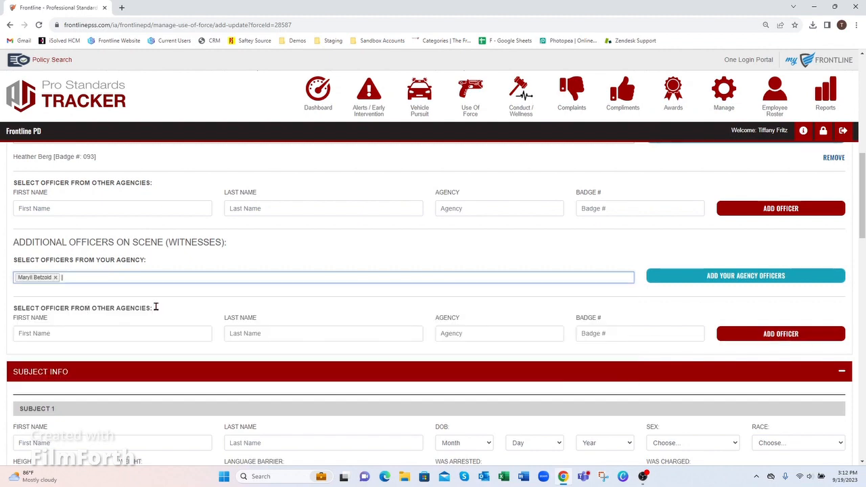
left_click(666, 278)
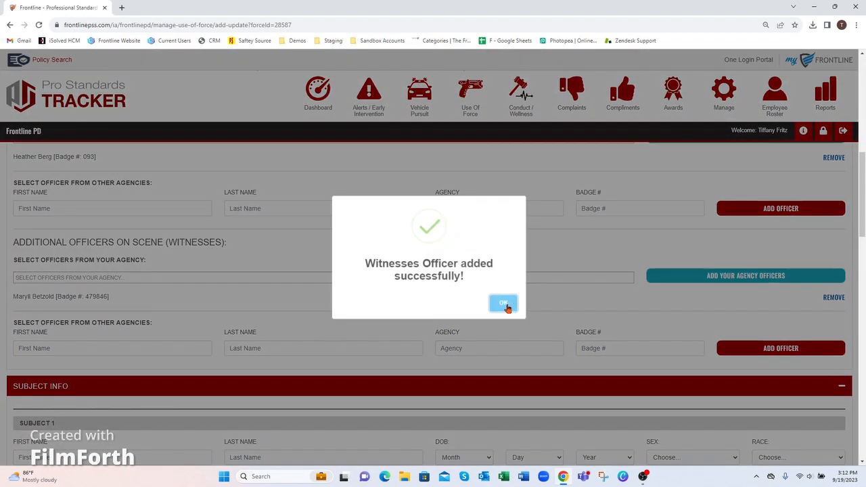
left_click(506, 306)
scroll(184, 297, "down", 1)
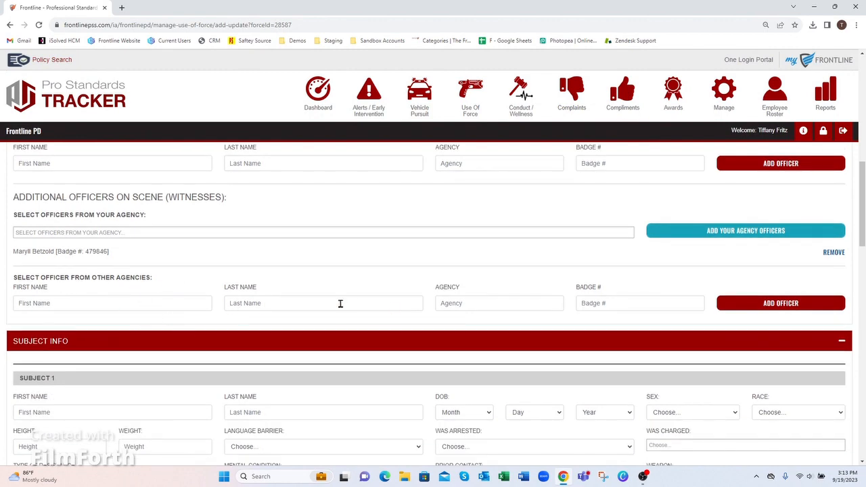
left_click_drag(859, 214, 864, 243)
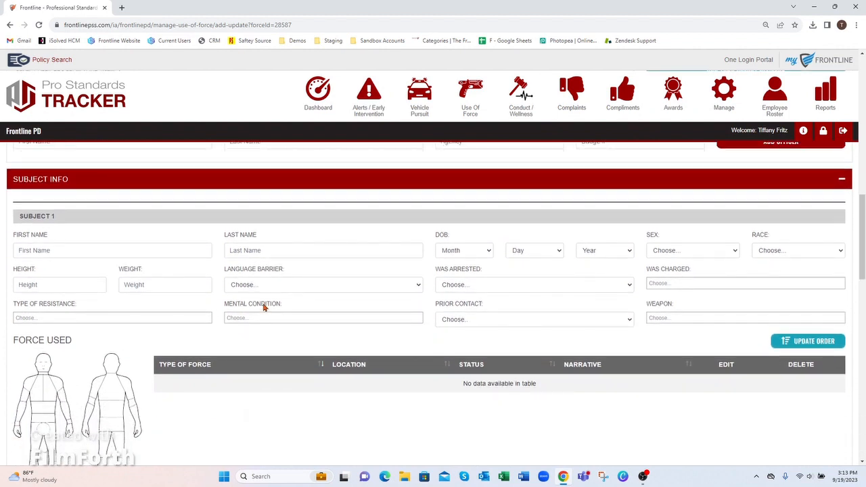
Step through the subject's name, birth month, sex, race, height, weight, language and arrested fields.
left_click(65, 250)
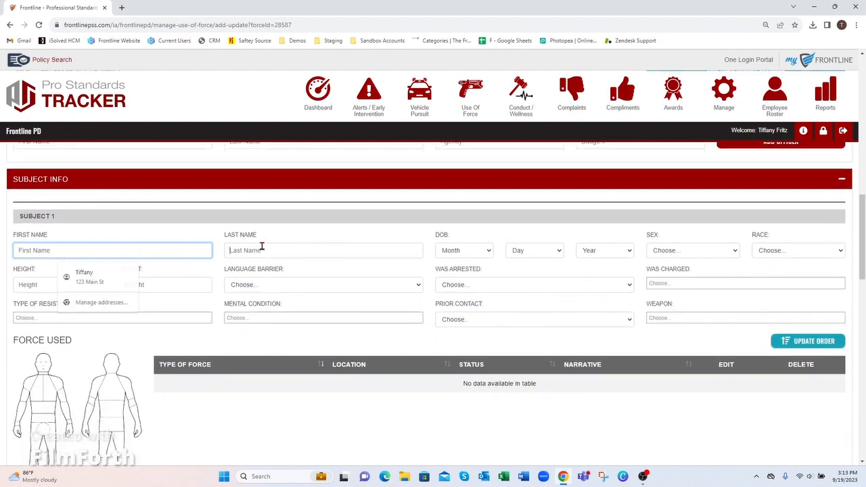
left_click(262, 249)
left_click(466, 251)
left_click(734, 252)
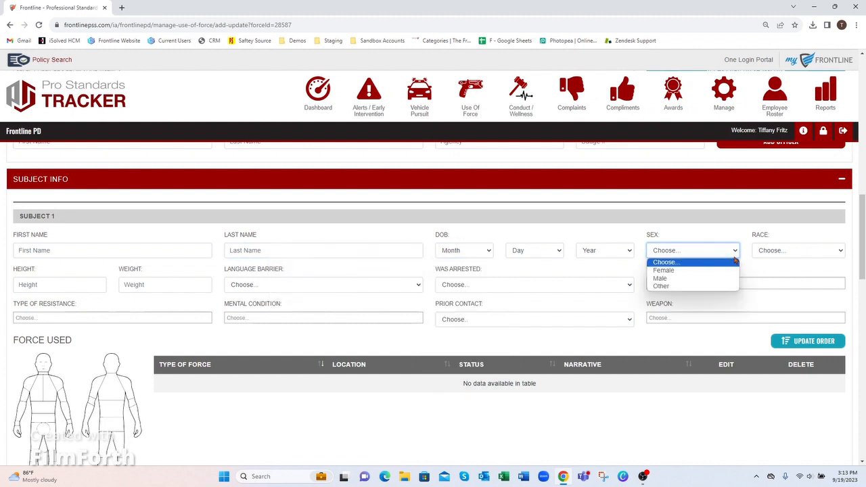
left_click(776, 252)
left_click(58, 284)
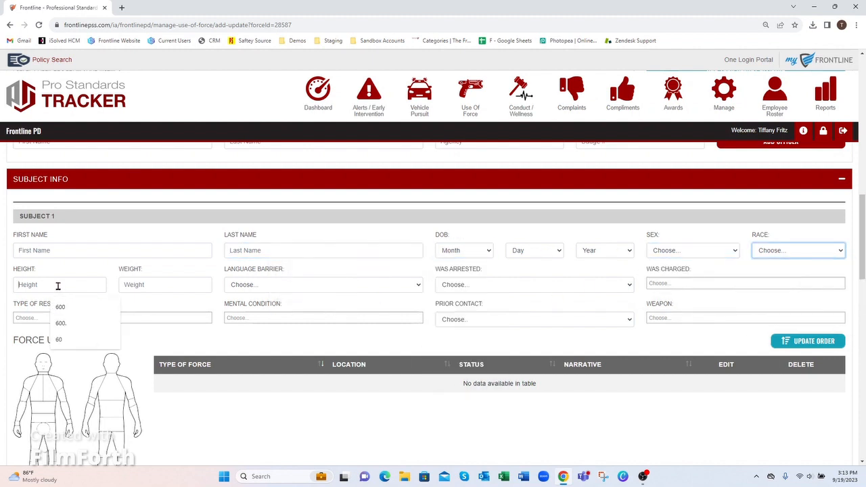
left_click(149, 286)
left_click(286, 288)
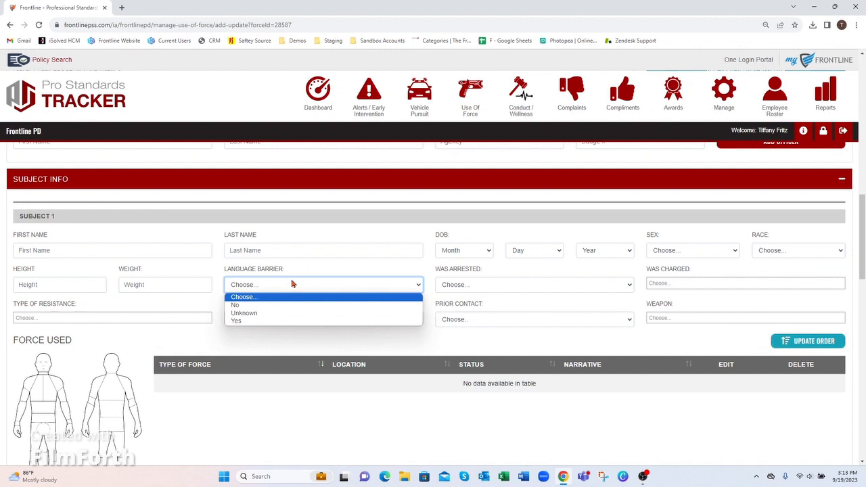
left_click(485, 285)
Mark the subject charged Yes with Child Abuse and record Resisting arrest as resistance.
left_click(671, 283)
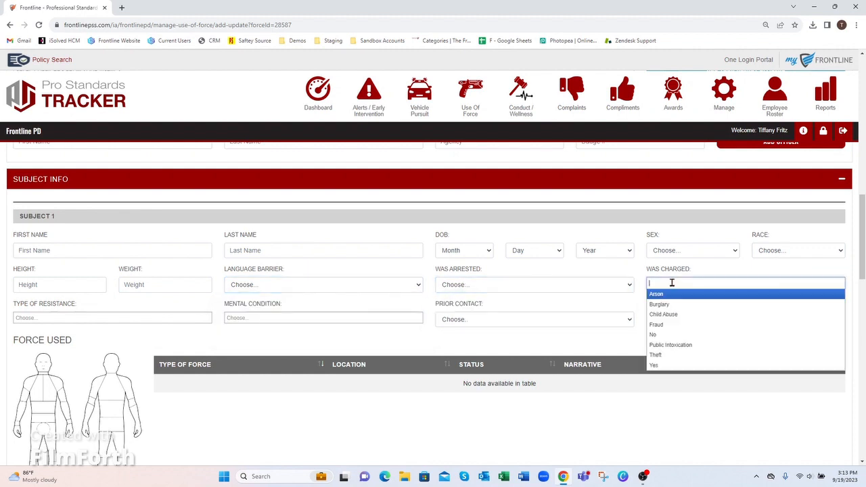
left_click(671, 366)
left_click(695, 288)
left_click(695, 313)
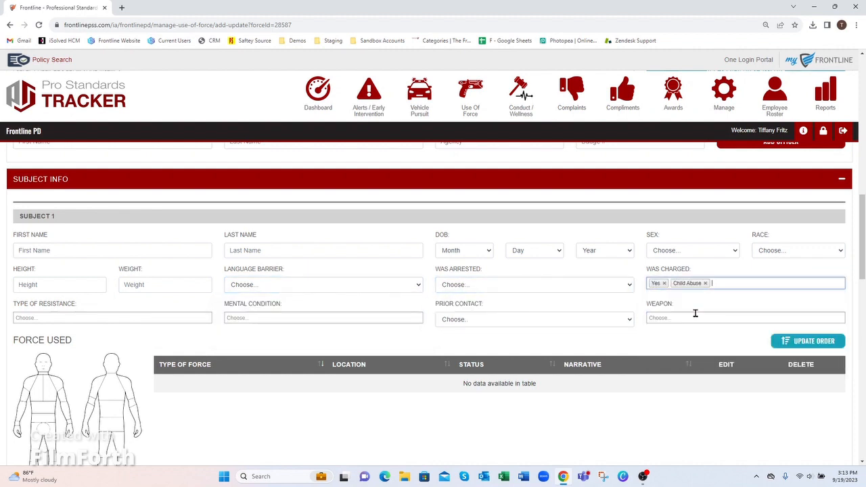
left_click(44, 318)
left_click(67, 383)
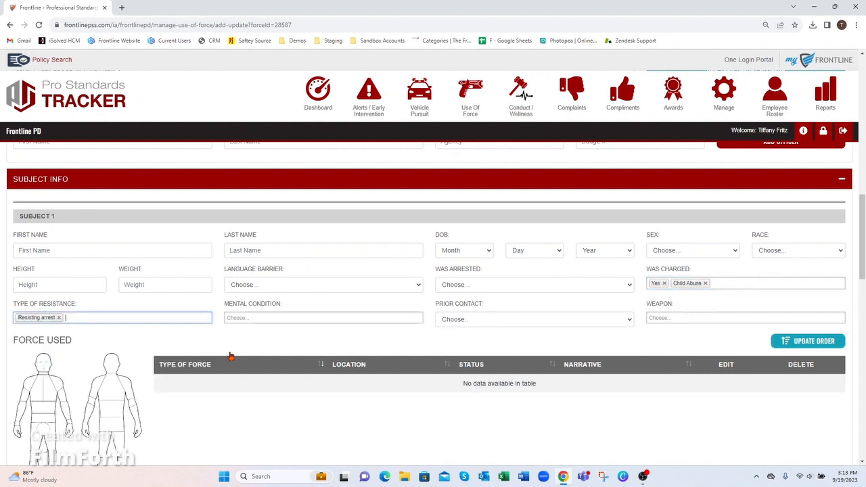
Mark suspected alcohol or drug influence, prior contact No, and Fist/Hands as the weapon.
left_click(297, 318)
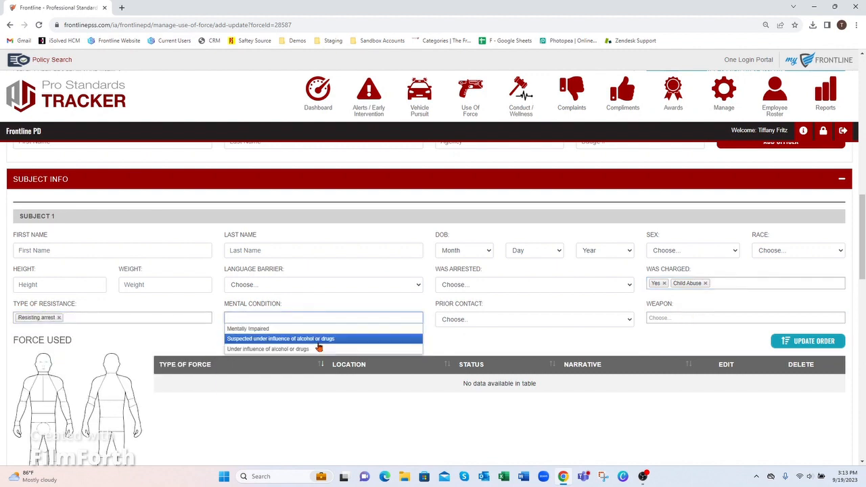
left_click(318, 339)
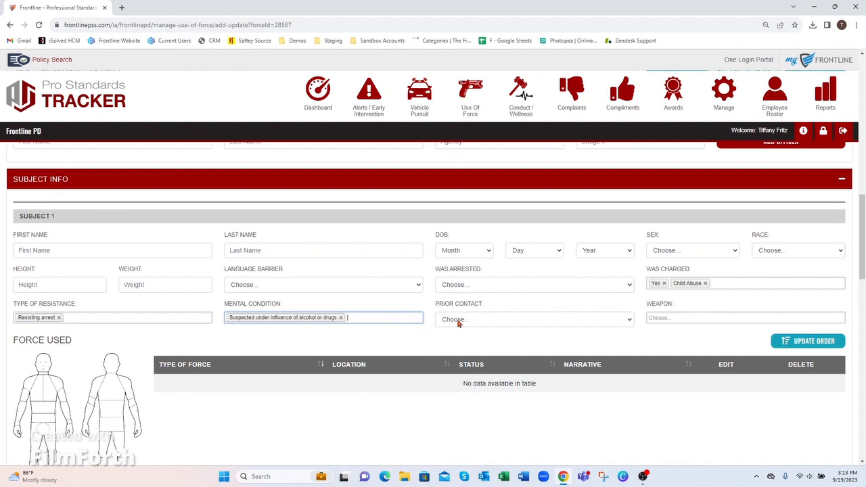
left_click(489, 321)
left_click(477, 347)
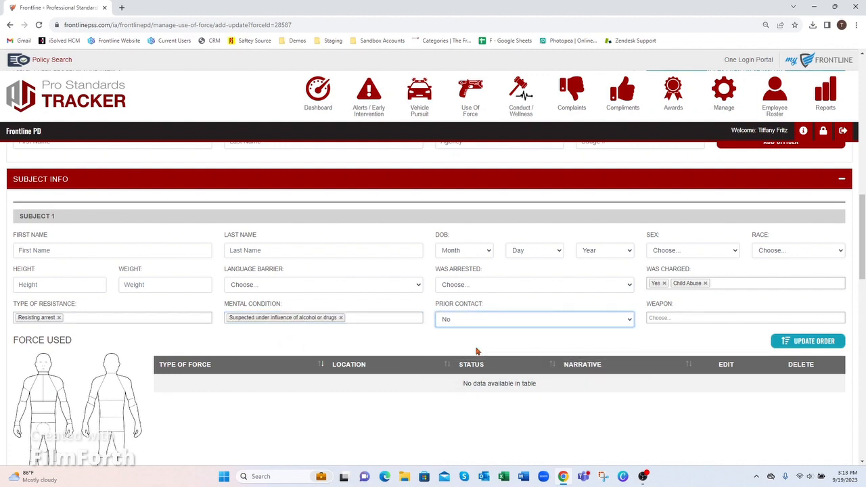
left_click(665, 319)
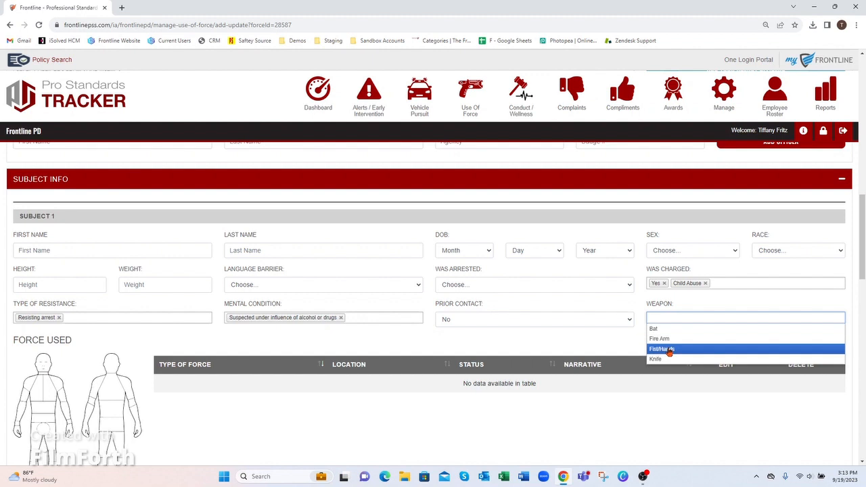
left_click(664, 350)
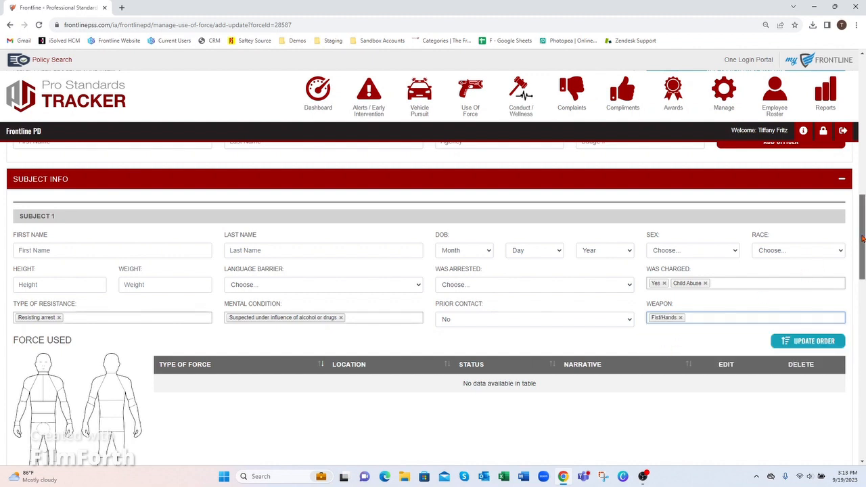
scroll(859, 242, "down", 2)
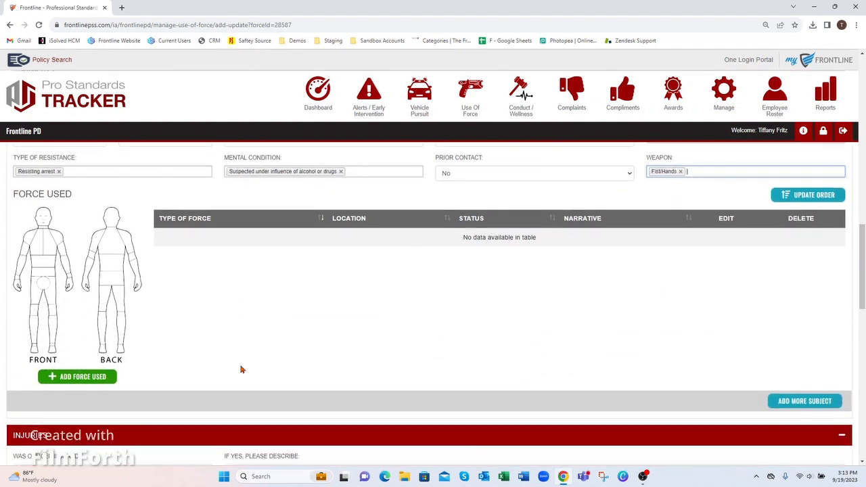
Record an Ineffective Arm Bar on the subject's right arm as a force-used entry.
left_click(88, 380)
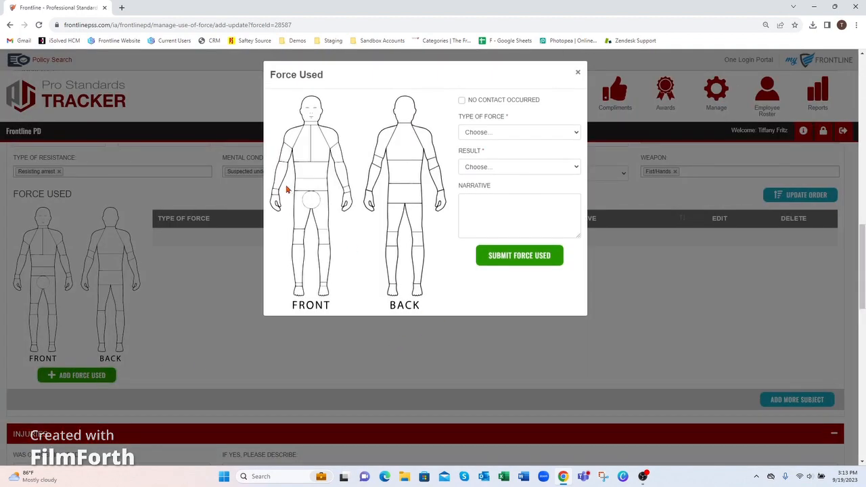
left_click(291, 143)
left_click(484, 133)
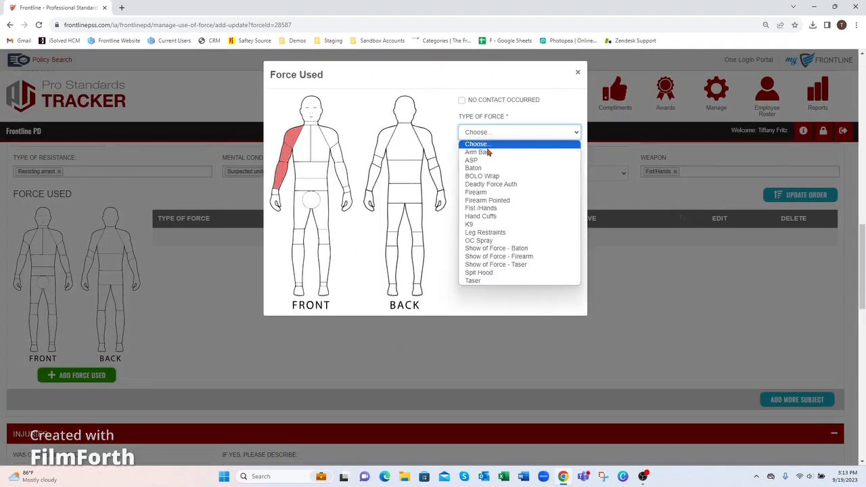
left_click(487, 152)
left_click(490, 168)
left_click(494, 194)
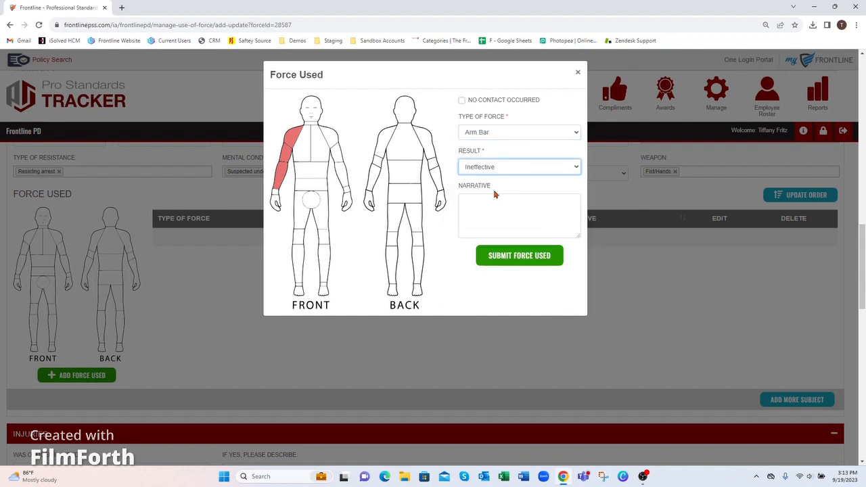
left_click(520, 256)
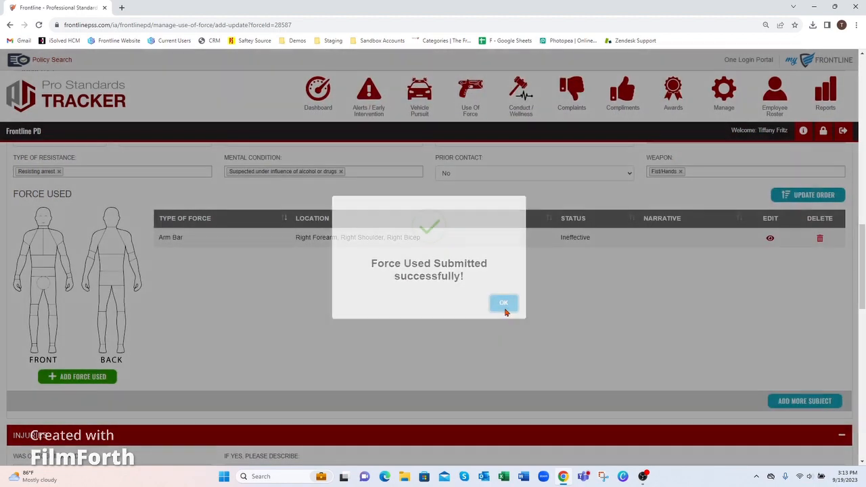
left_click(504, 303)
left_click(102, 379)
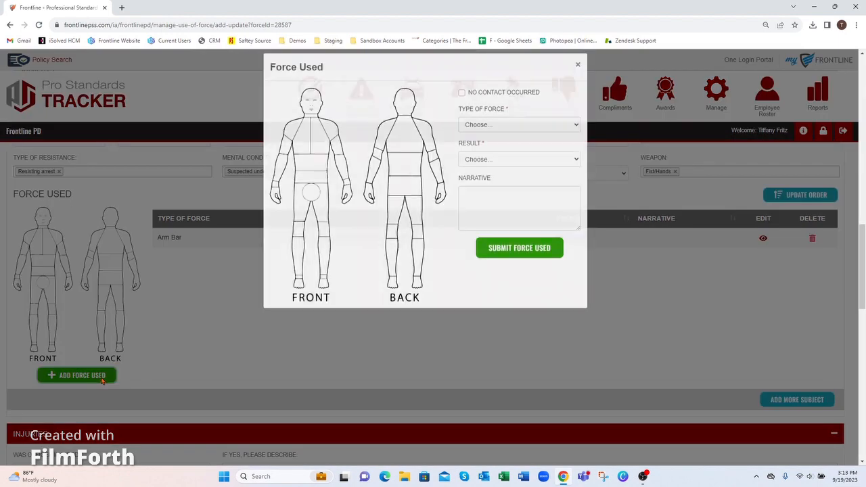
Record an Effective Taser to the chest with the narrative "place into custody".
left_click(306, 148)
left_click(487, 132)
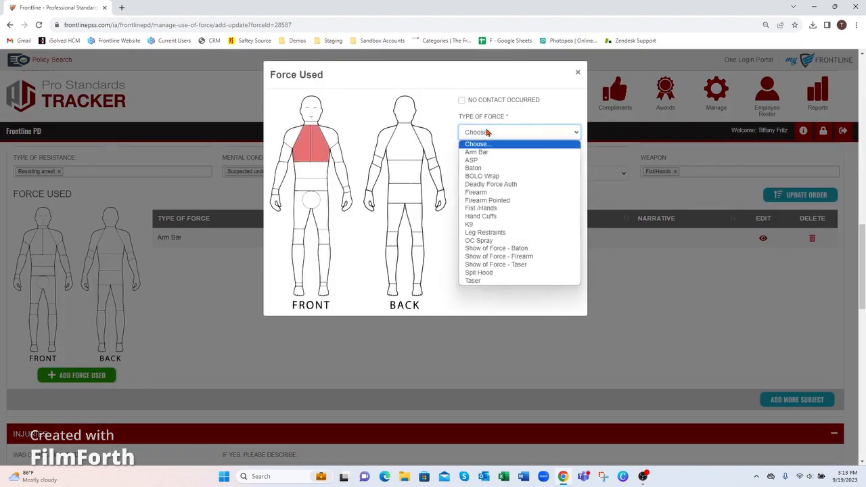
left_click(491, 280)
left_click(482, 168)
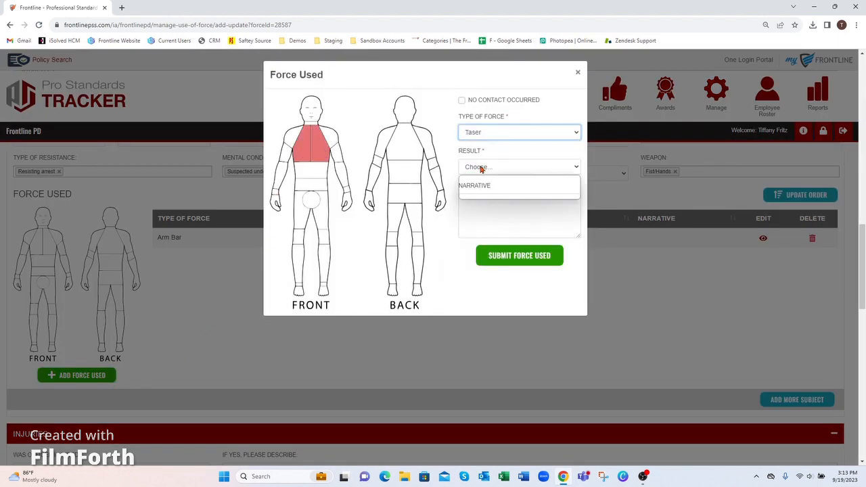
left_click(487, 192)
left_click(492, 207)
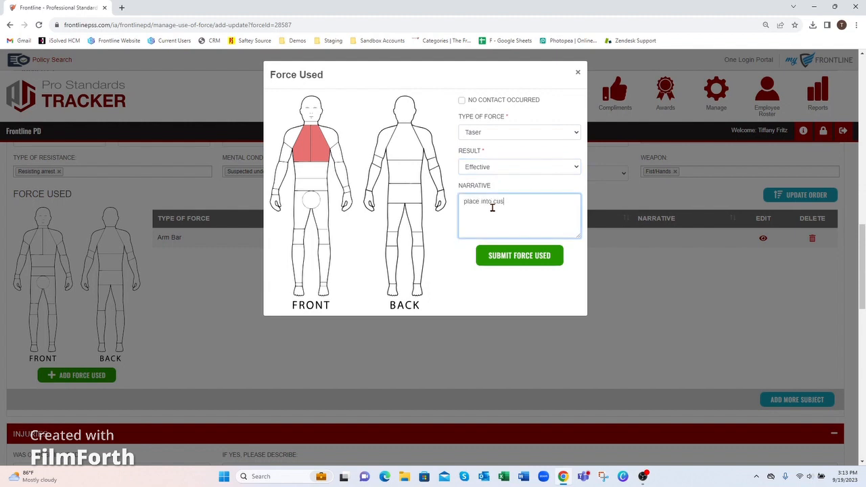
left_click(525, 256)
left_click(513, 307)
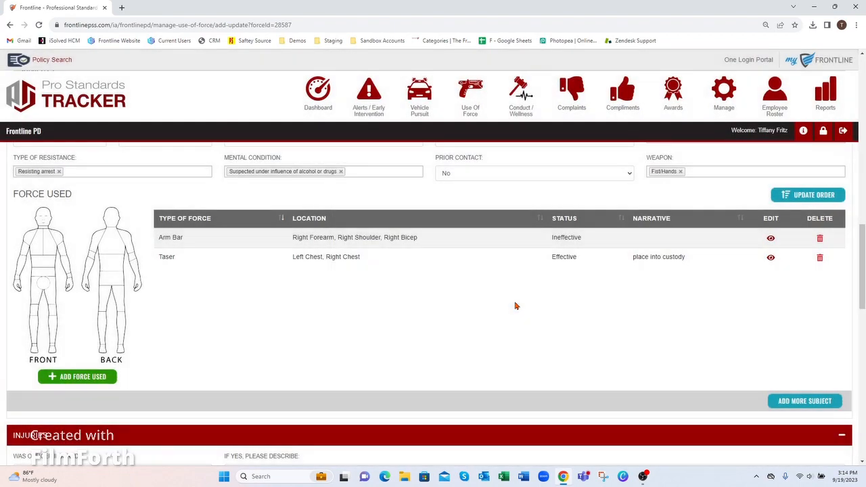
Record an Effective Spit Hood on the front and back of the subject's head.
left_click(106, 376)
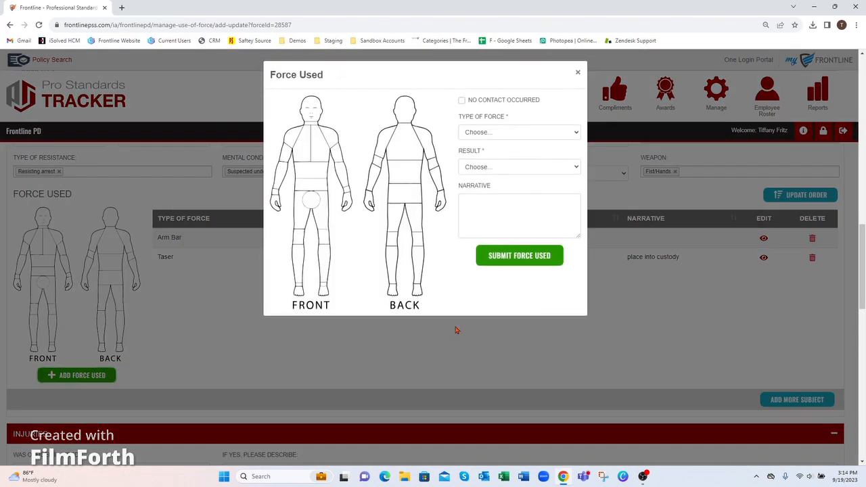
left_click(317, 115)
left_click(411, 113)
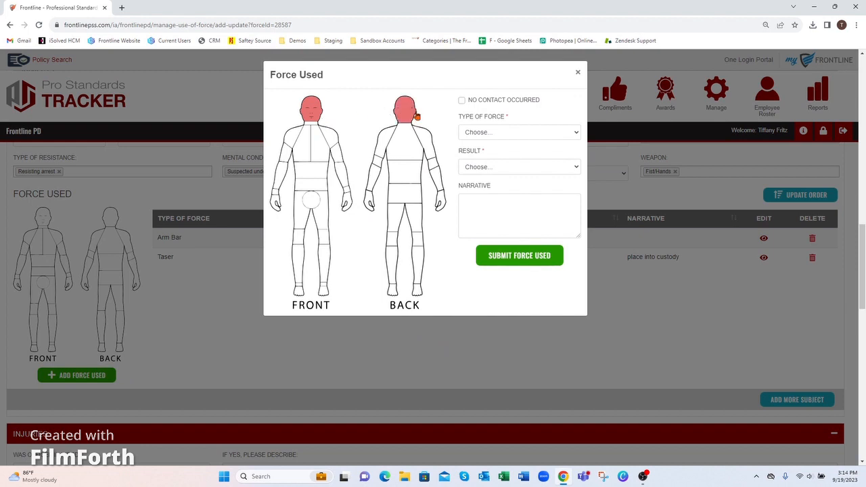
left_click(490, 132)
left_click(496, 272)
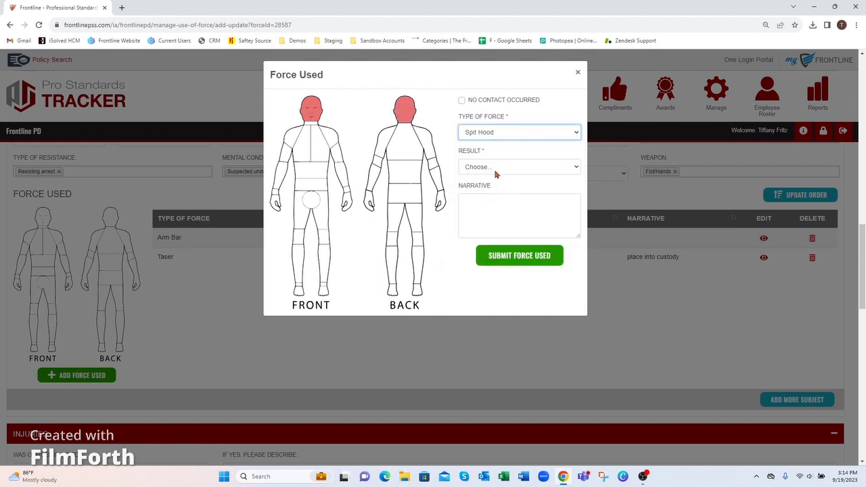
left_click(494, 169)
left_click(492, 188)
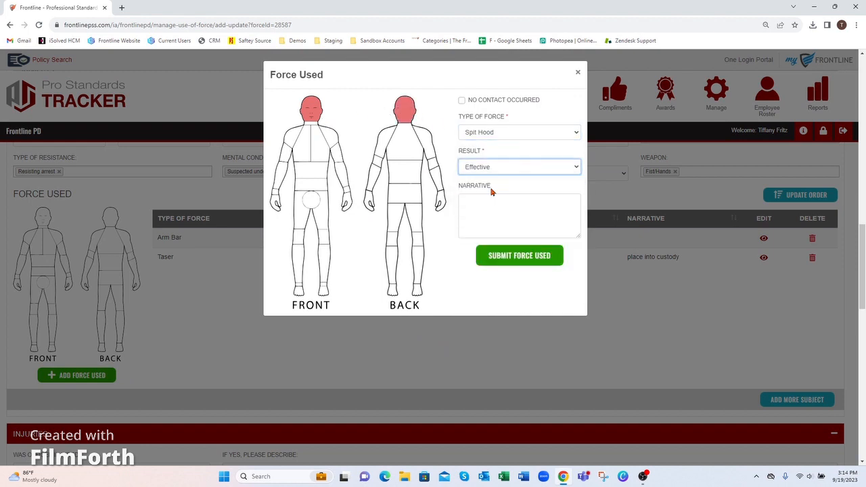
left_click(511, 255)
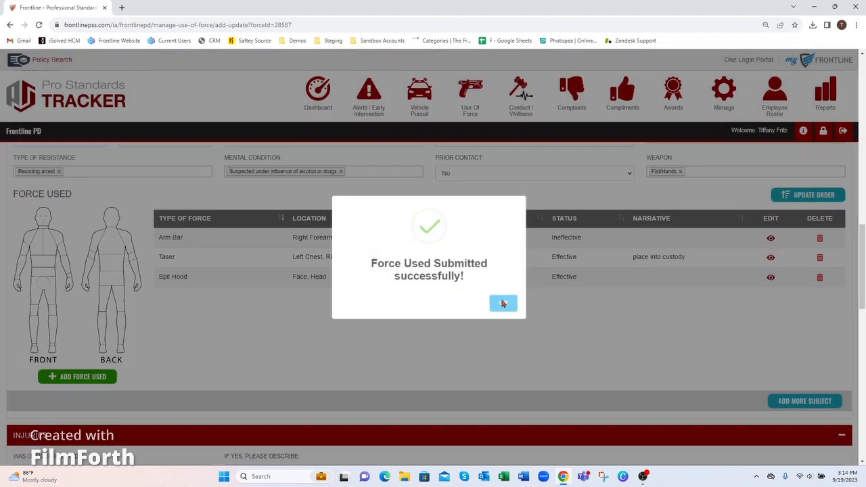
left_click(503, 305)
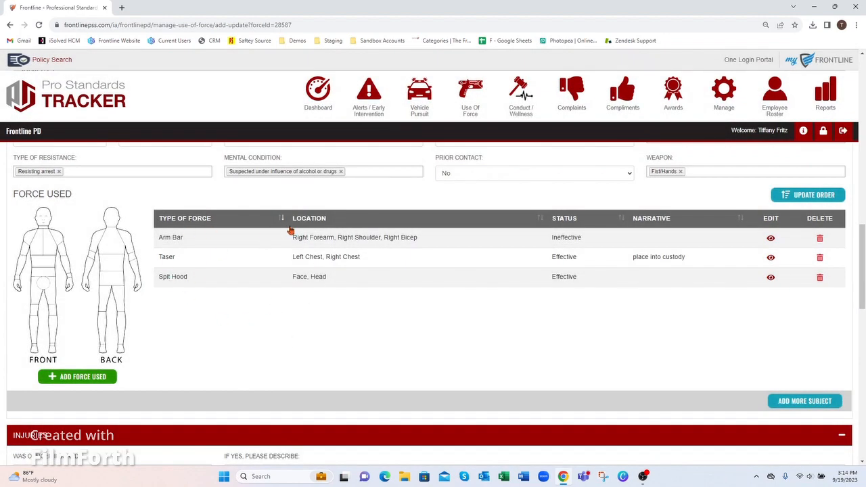
Check the force-entry ordering and the Arm Bar details, closing both without changes.
left_click(803, 196)
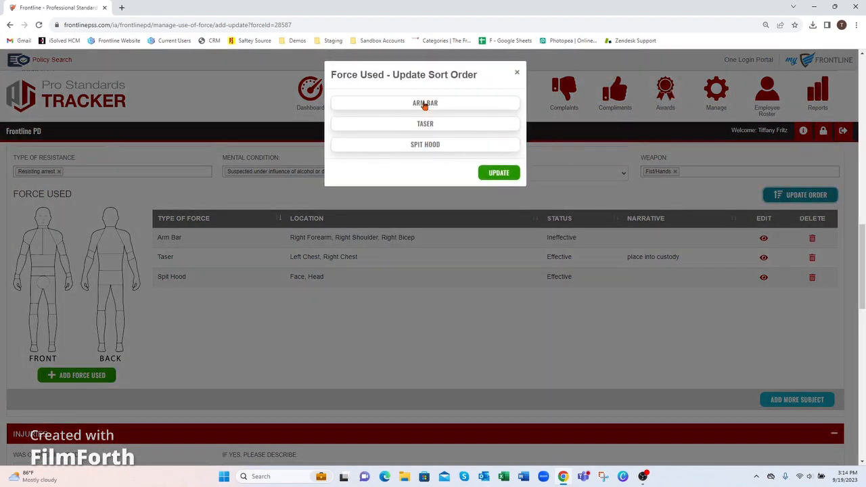
left_click(517, 73)
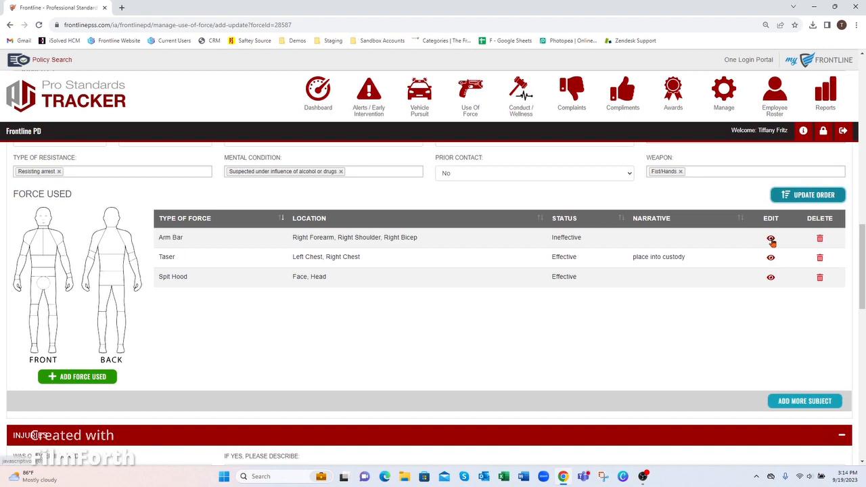
left_click(771, 239)
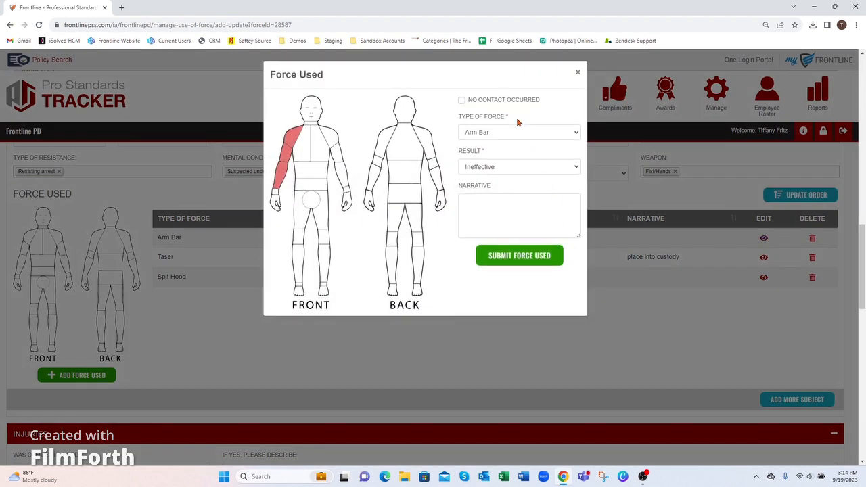
left_click(499, 218)
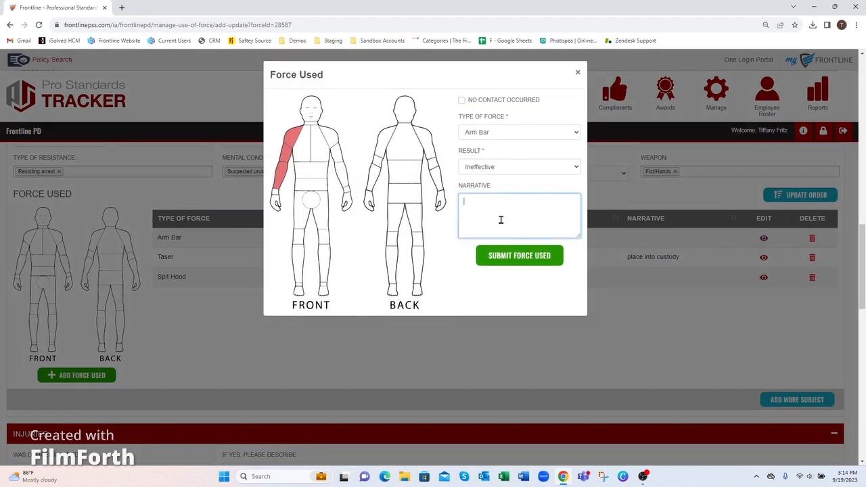
left_click(577, 73)
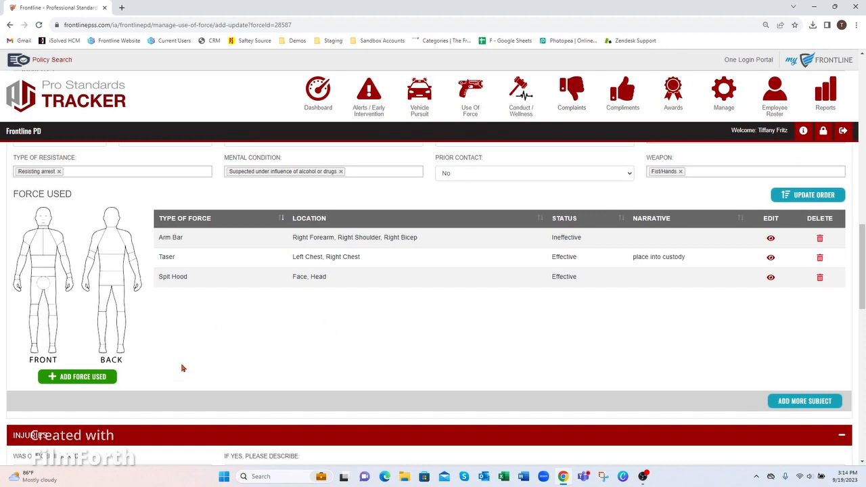
Start a new force entry at left and right chest with type Show of Force - Taser.
left_click(75, 377)
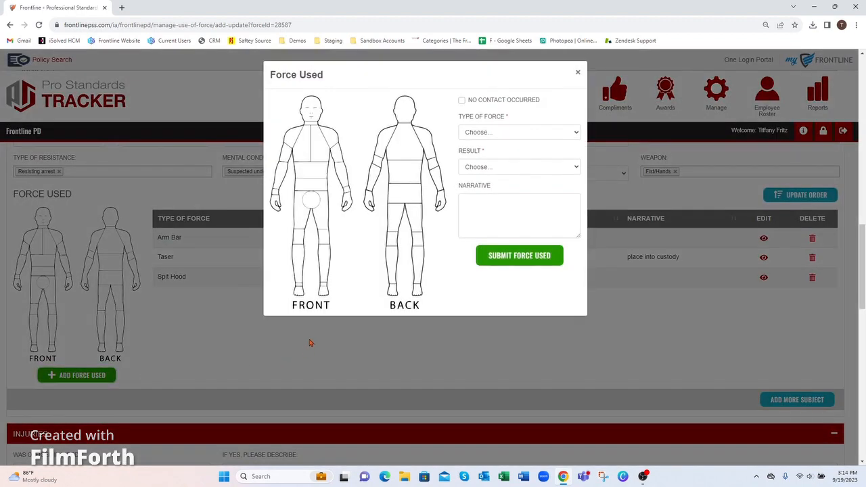
left_click(301, 156)
left_click(322, 144)
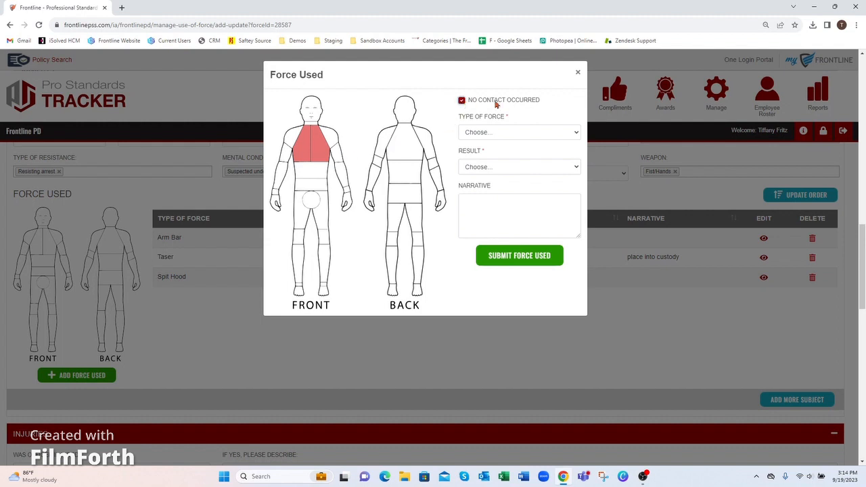
left_click(478, 132)
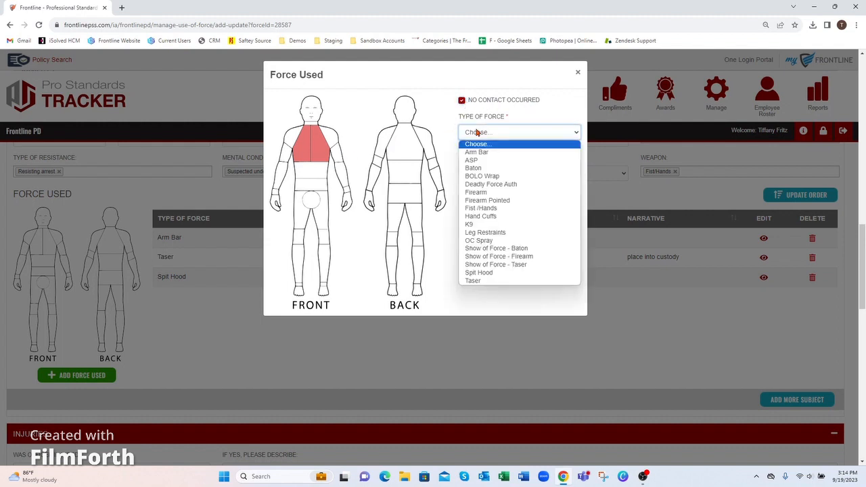
left_click(481, 267)
left_click(503, 133)
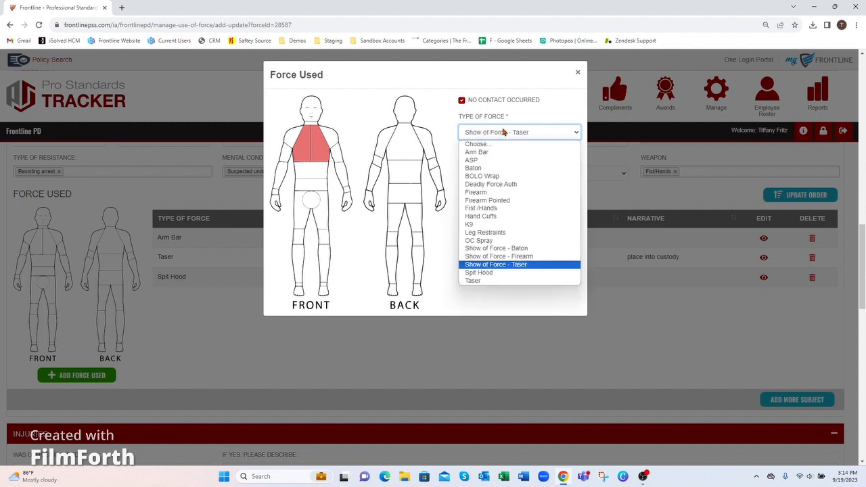
left_click(547, 112)
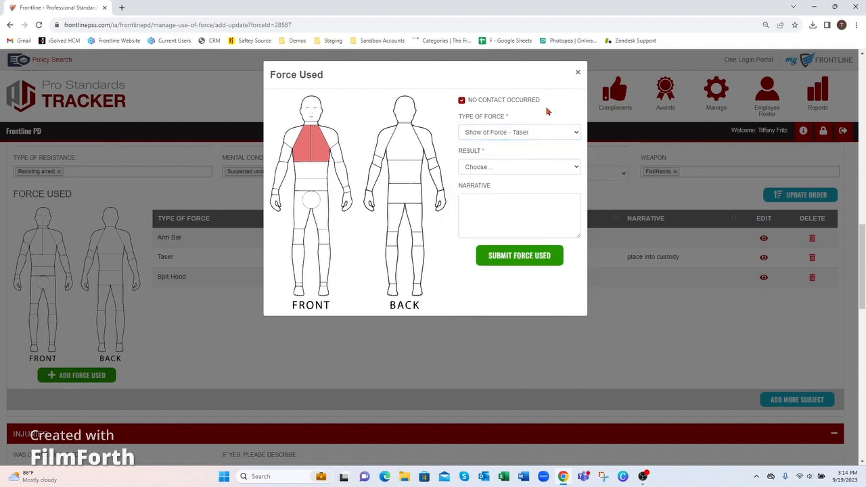
Set the result to Effective and submit the entry, then review its No Contact Occurred note.
left_click(498, 169)
left_click(499, 186)
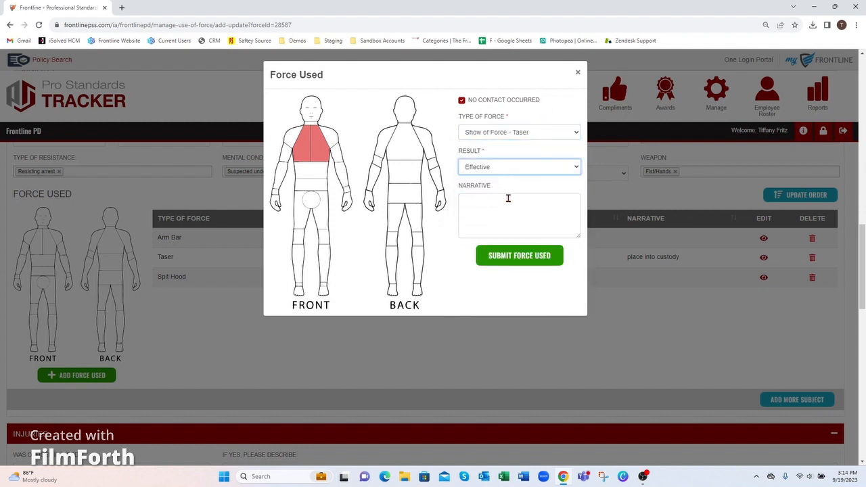
left_click(499, 257)
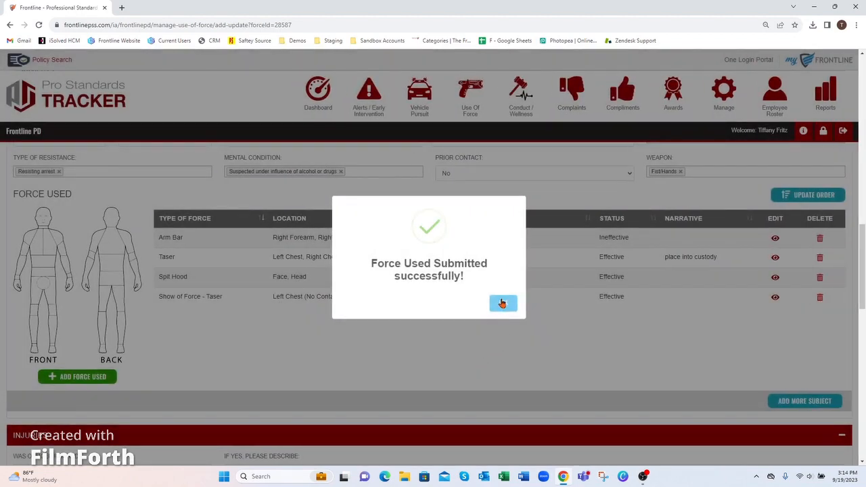
left_click(502, 303)
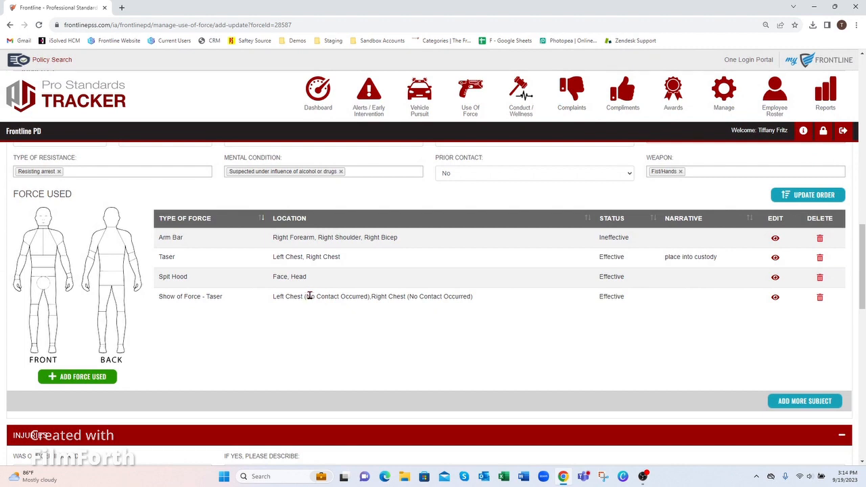
left_click_drag(309, 296, 371, 299)
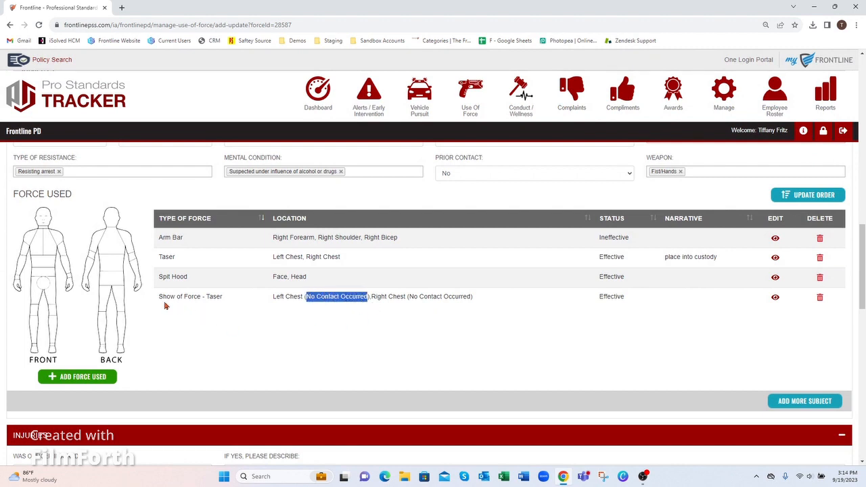
left_click_drag(159, 298, 205, 297)
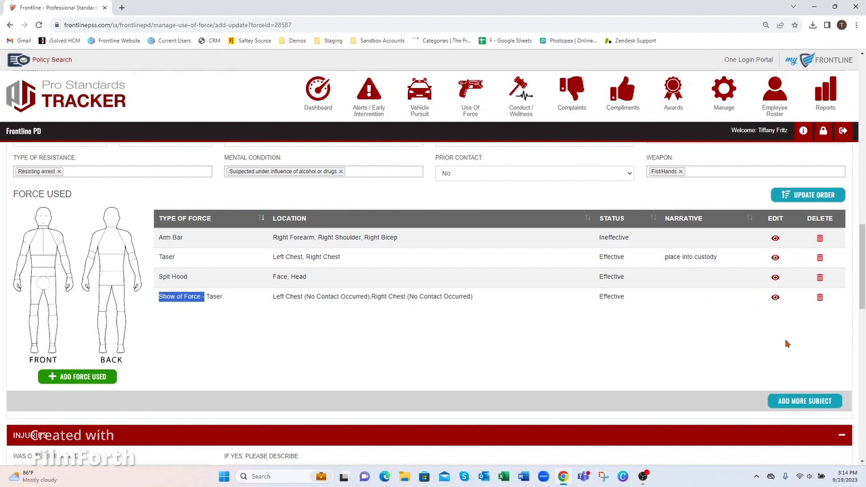
left_click_drag(863, 266, 863, 288)
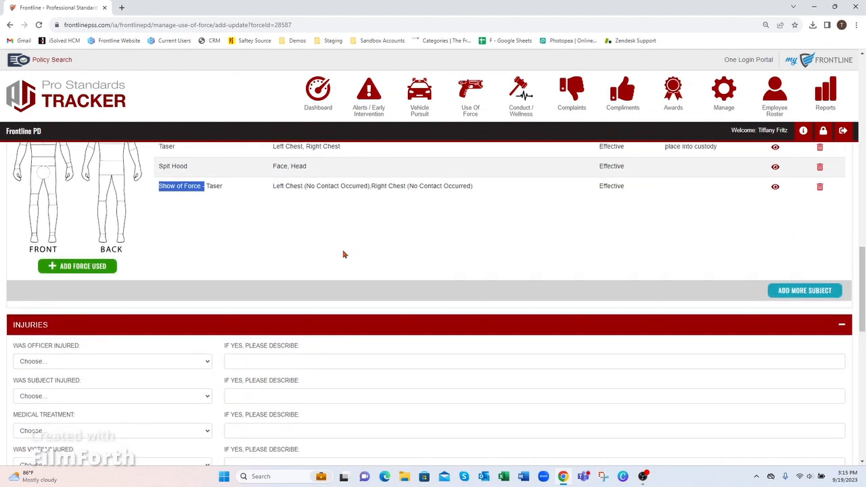
left_click(812, 293)
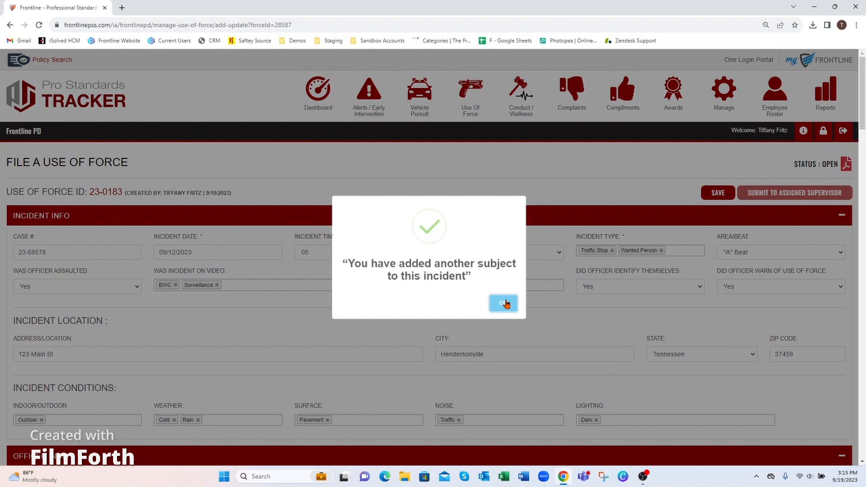
left_click(503, 303)
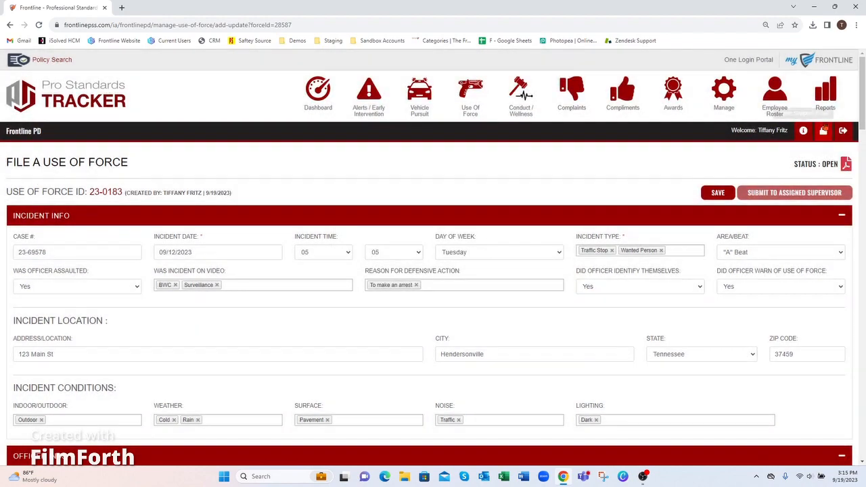
left_click_drag(862, 90, 862, 219)
scroll(45, 238, "down", 4)
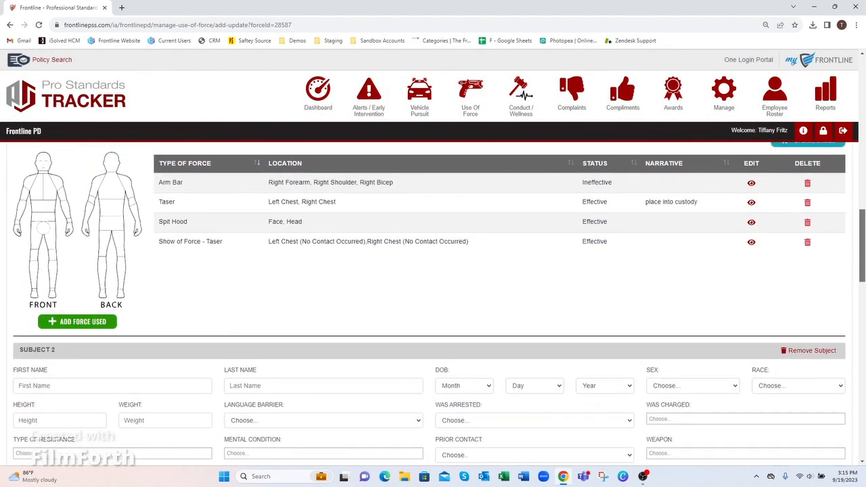
scroll(203, 257, "down", 1)
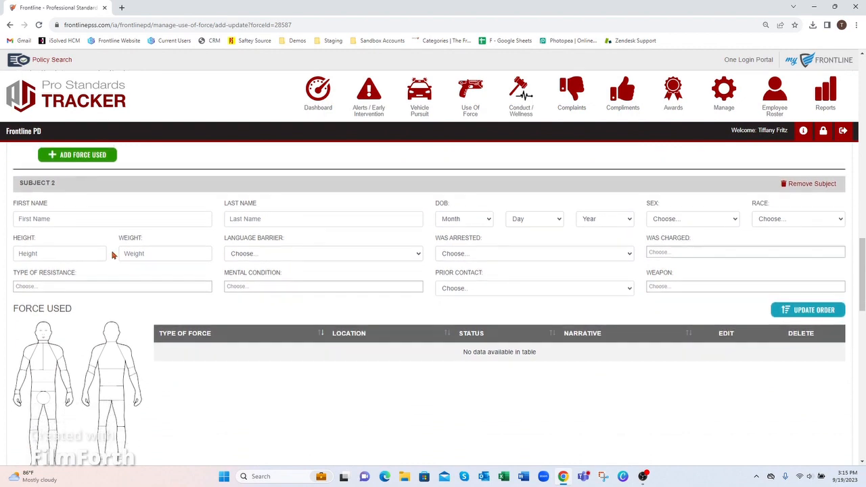
scroll(820, 271, "down", 1)
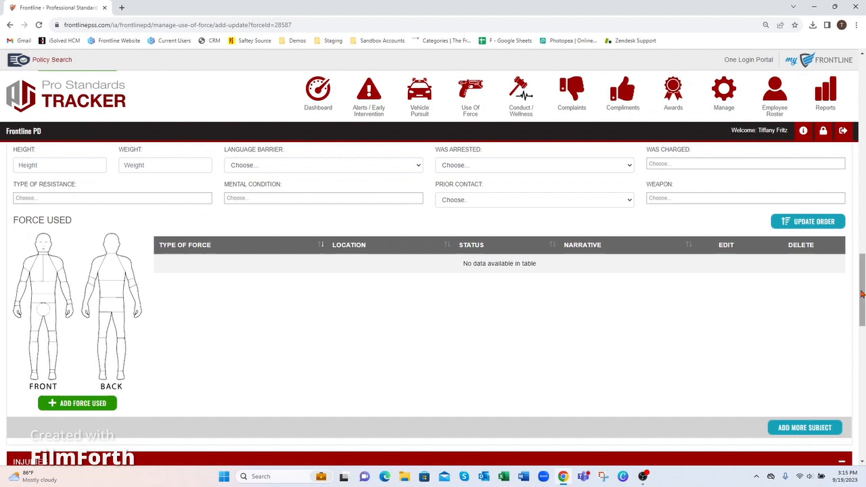
scroll(433, 304, "up", 2)
left_click(809, 199)
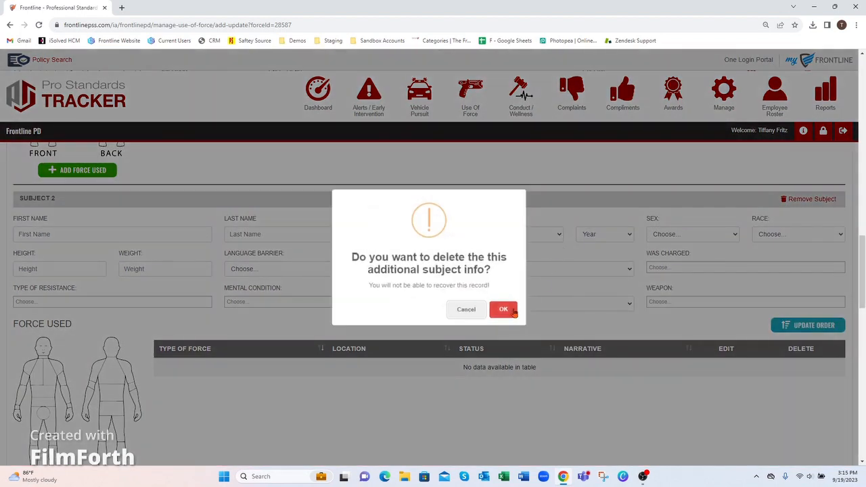
left_click(507, 311)
left_click(501, 304)
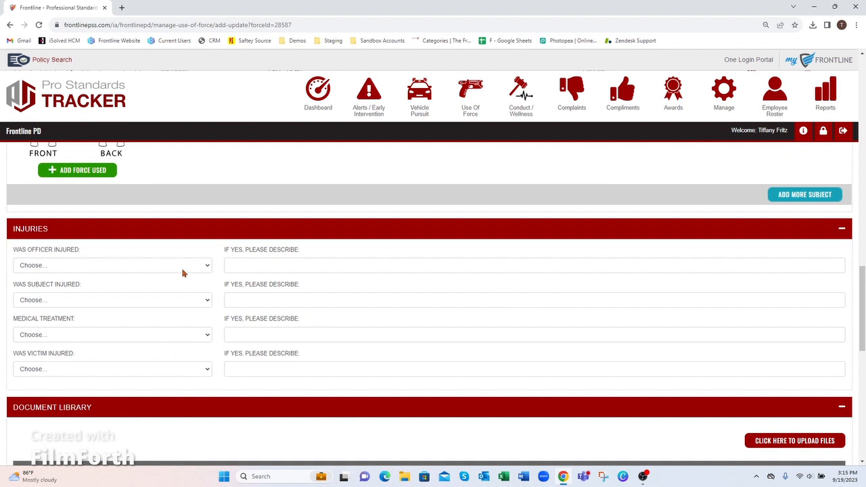
Answer Yes to Was Officer Injured, leaving subject, medical treatment and victim injury unanswered.
left_click(74, 269)
left_click(67, 290)
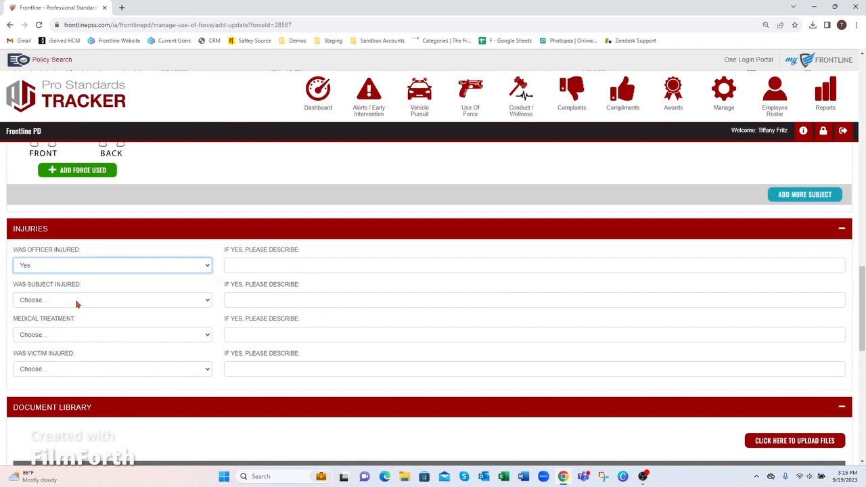
left_click(77, 301)
left_click(77, 301)
left_click(93, 336)
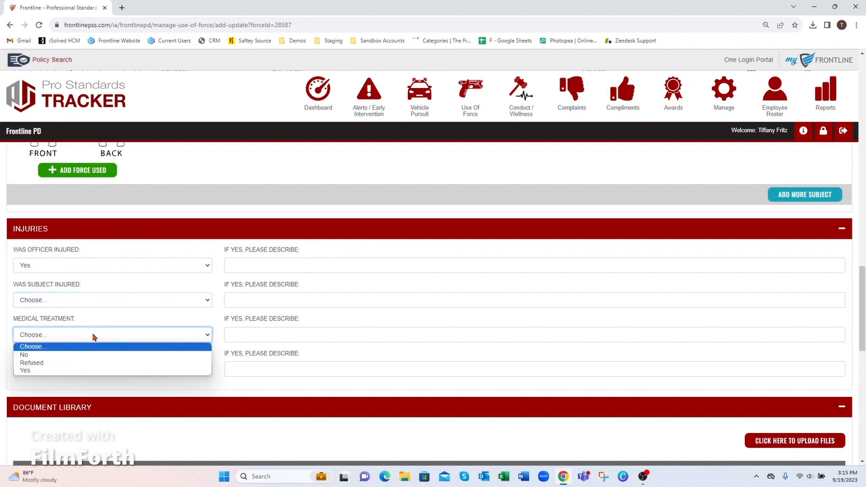
left_click(95, 345)
left_click(97, 371)
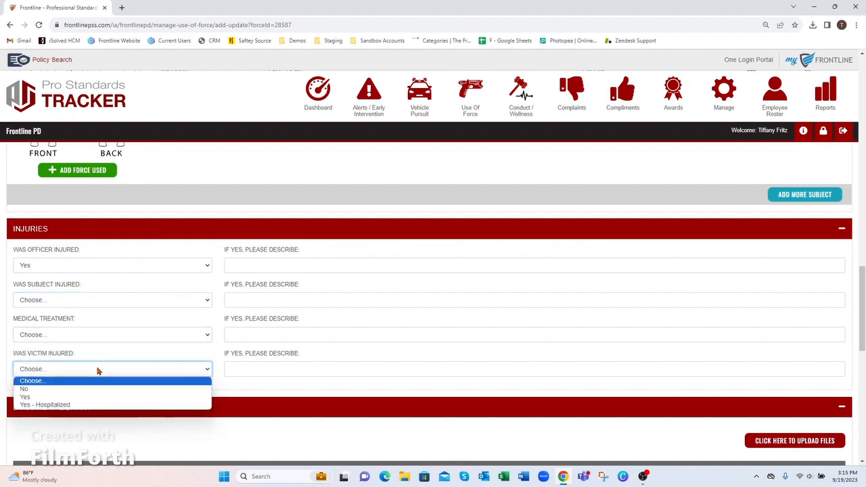
left_click(97, 370)
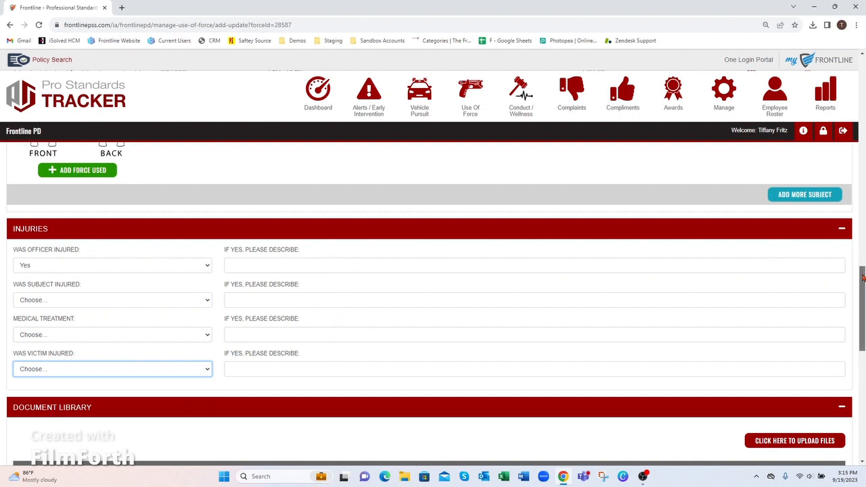
scroll(732, 351, "down", 3)
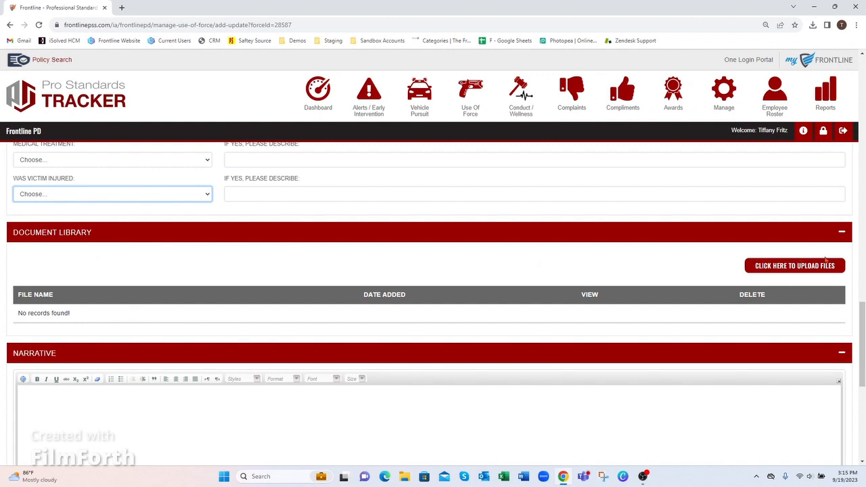
Upload supplemental report.jpg to the Document Library and close the upload window.
left_click(777, 266)
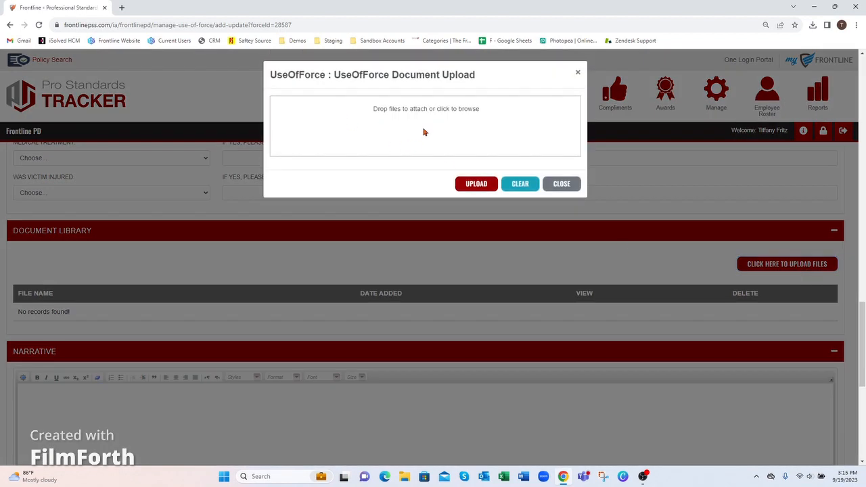
left_click(424, 132)
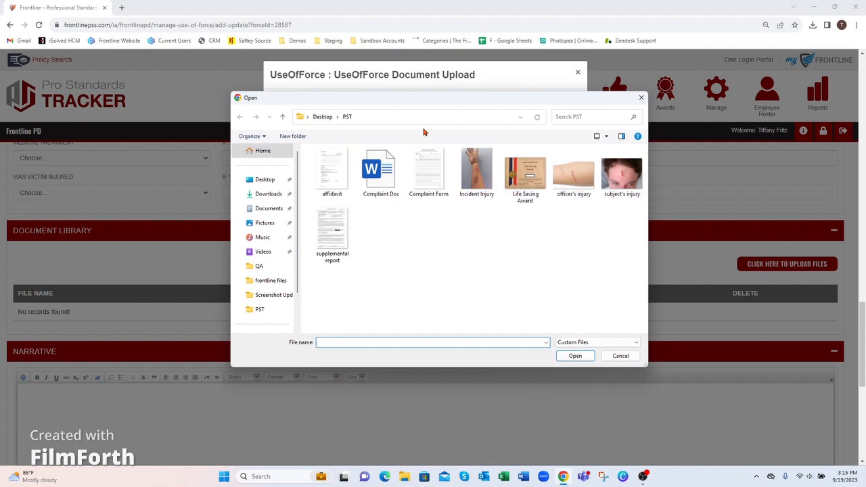
left_click(349, 235)
left_click(575, 355)
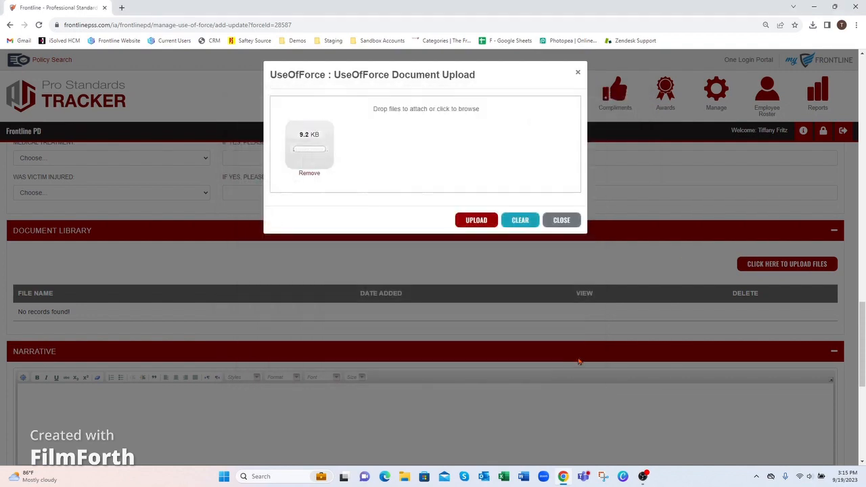
left_click(478, 225)
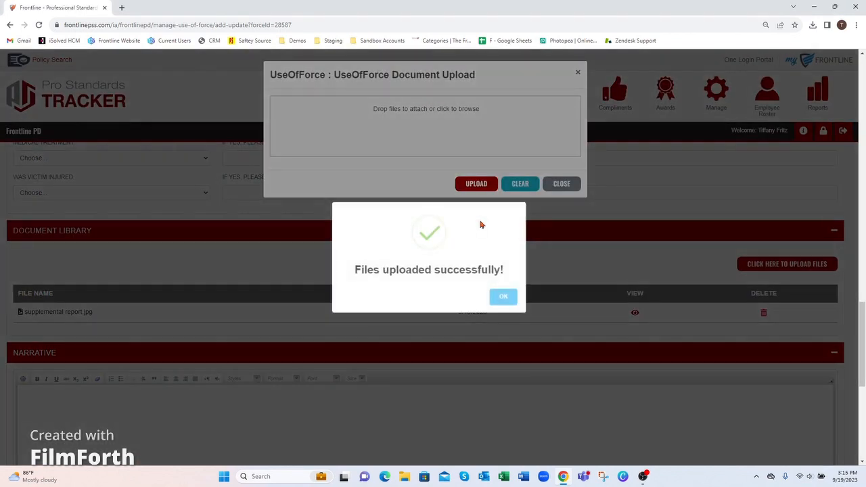
left_click(507, 301)
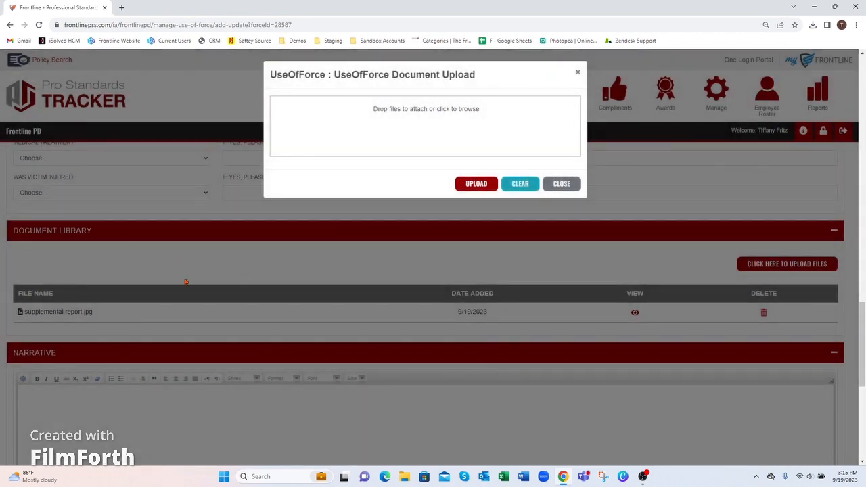
left_click(578, 72)
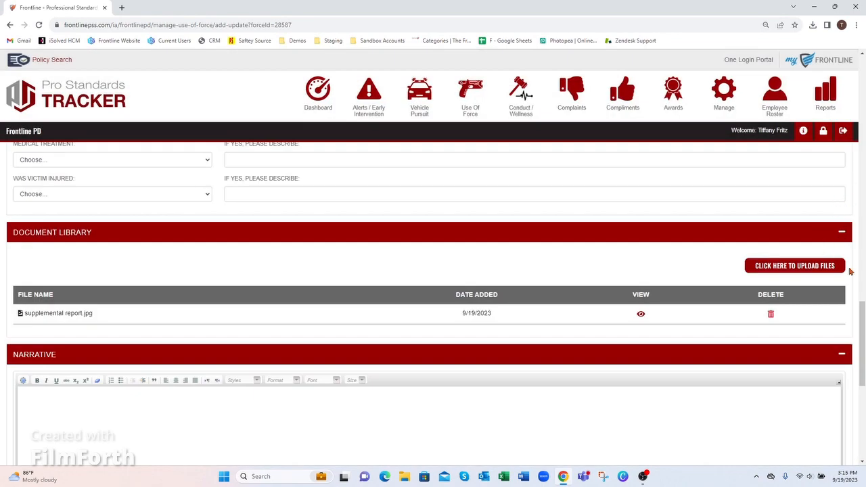
left_click_drag(863, 314, 863, 337)
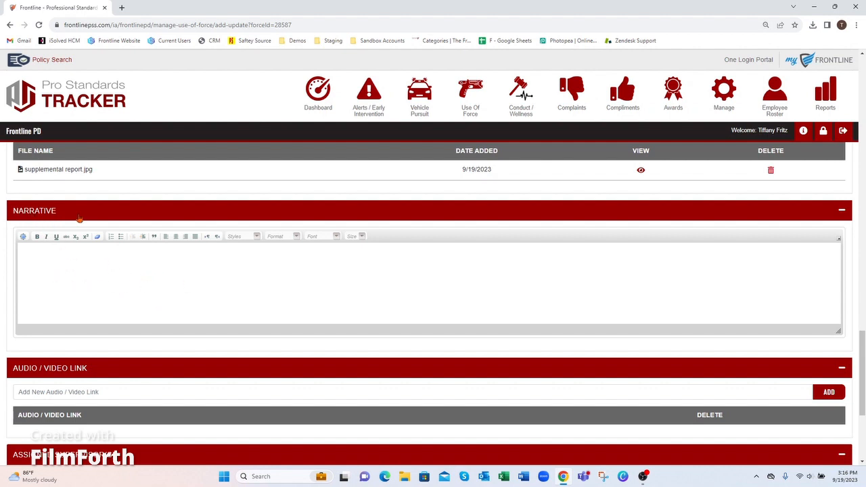
Write 'test' in the Narrative box.
left_click(62, 305)
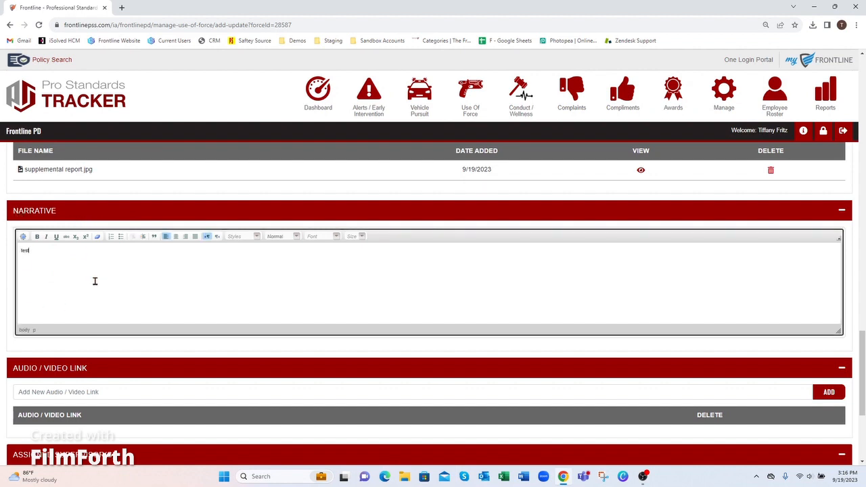
scroll(862, 372, "down", 2)
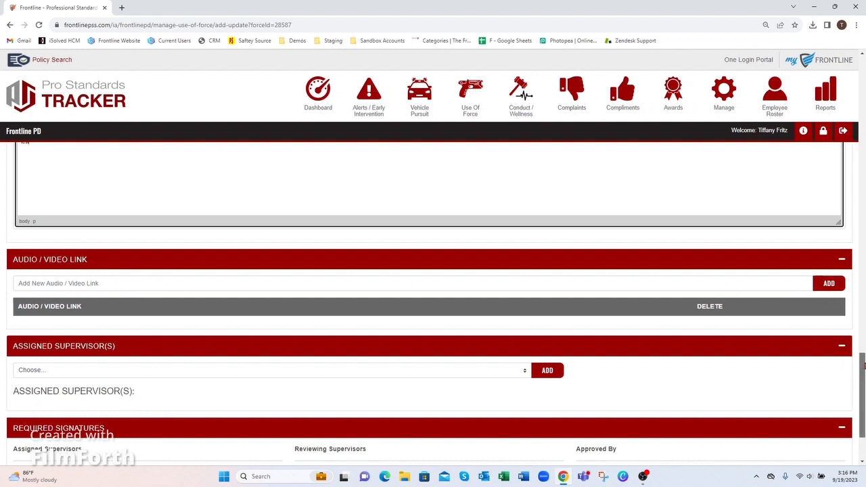
left_click_drag(862, 367, 863, 387)
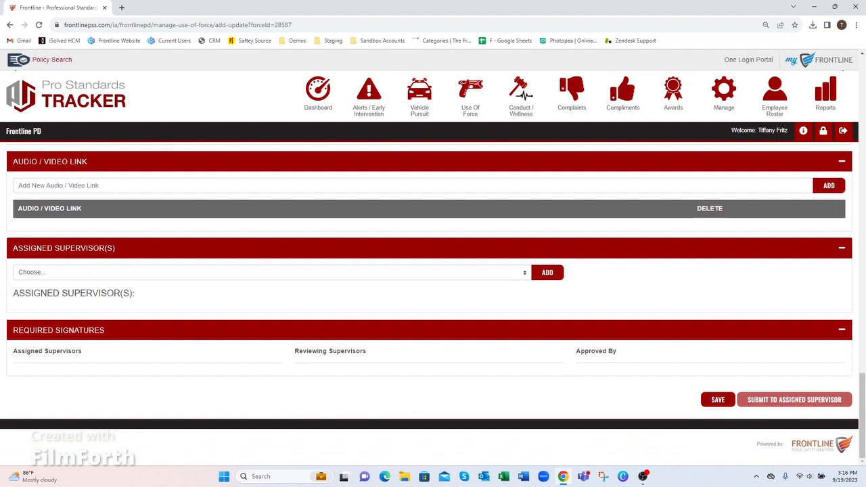
Assign the logged-in user as supervisor and submit the report to them.
left_click(60, 272)
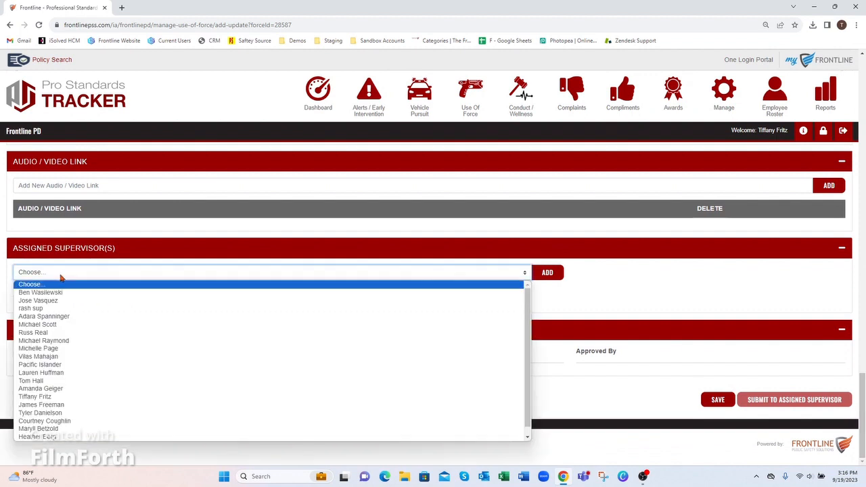
left_click(65, 398)
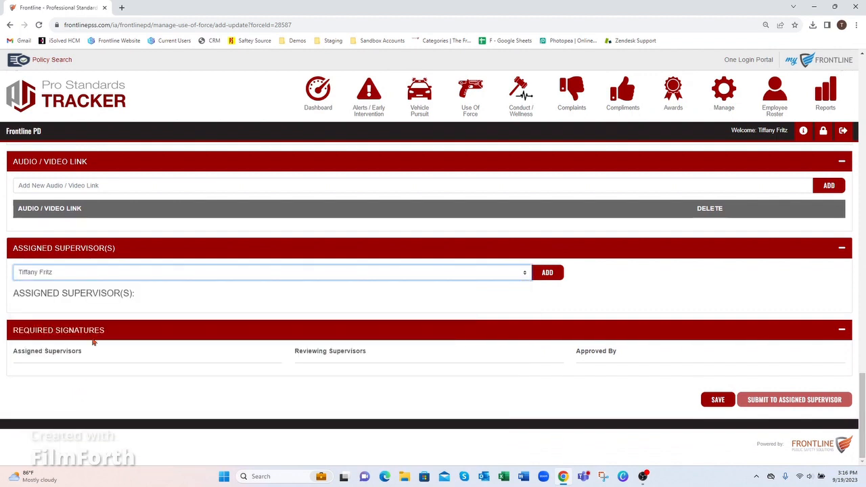
left_click(548, 272)
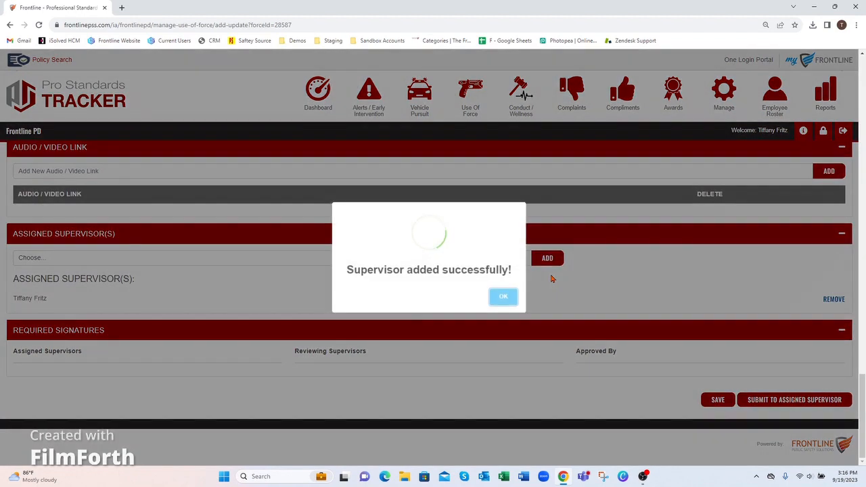
left_click(507, 301)
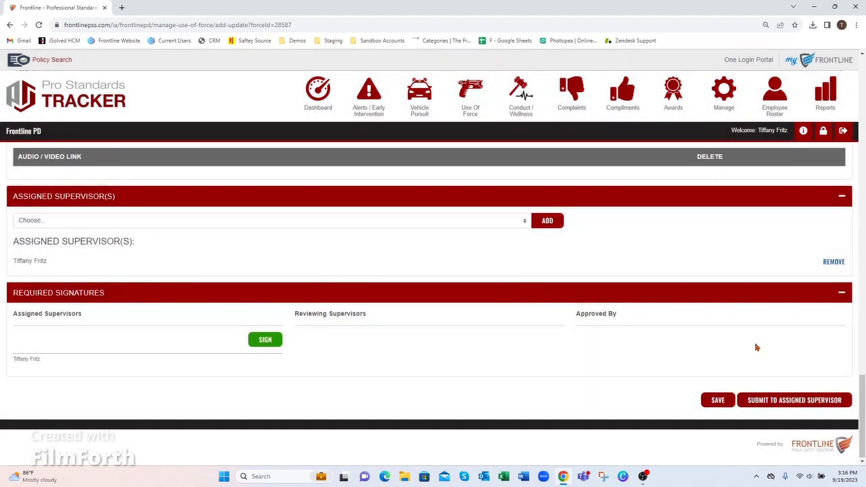
left_click(801, 403)
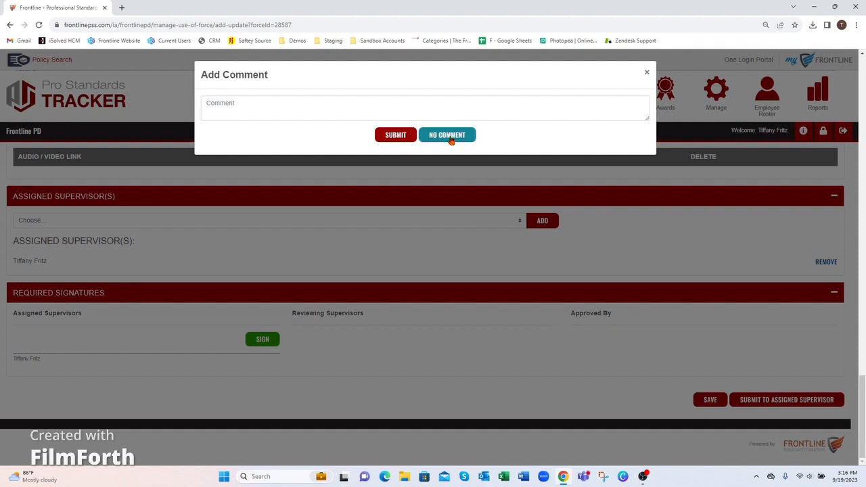
Submit with no comment, then filter the Use of Force list to the five Pending Assigned cases.
left_click(451, 136)
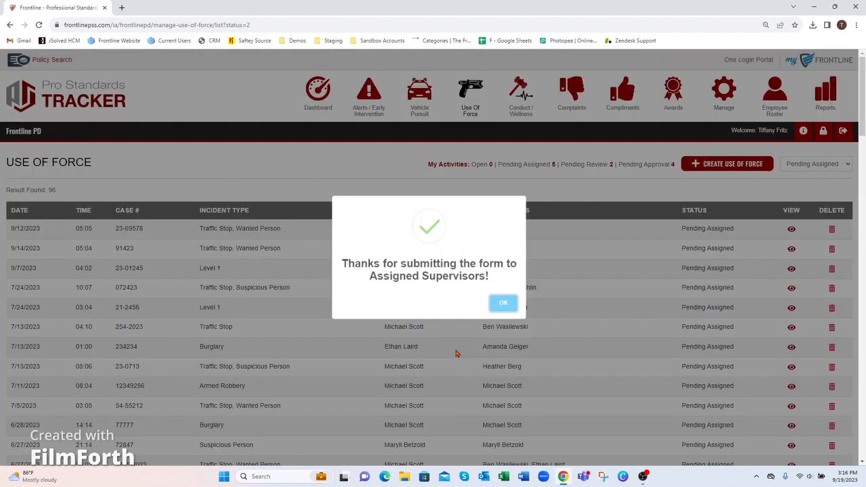
left_click(504, 304)
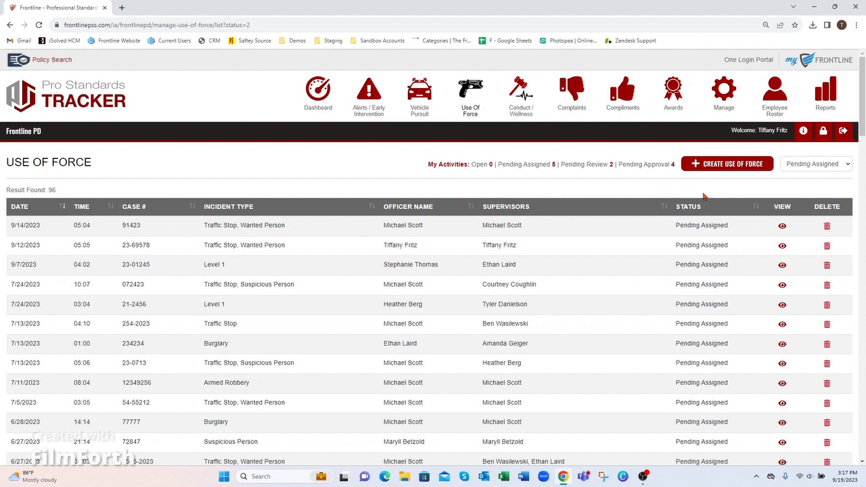
left_click(473, 101)
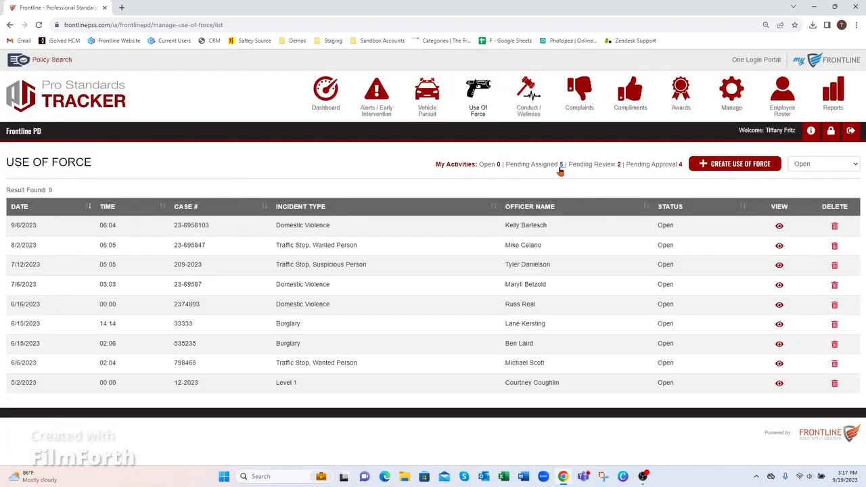
left_click(560, 168)
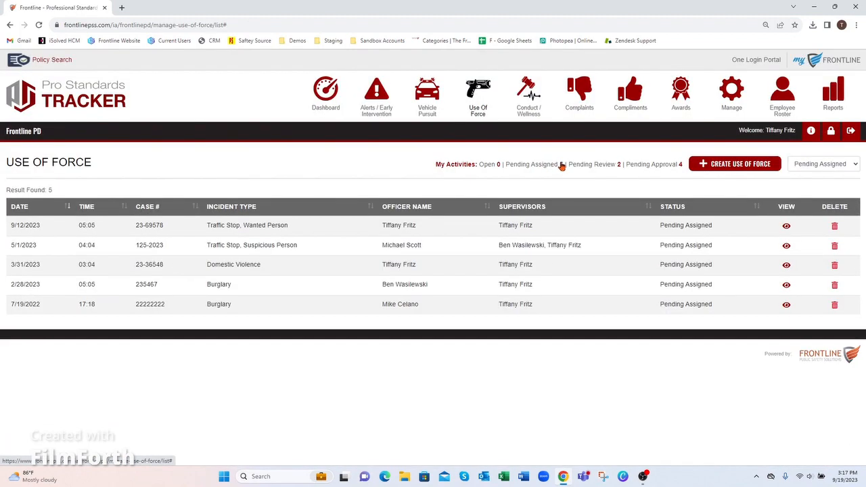
left_click(786, 227)
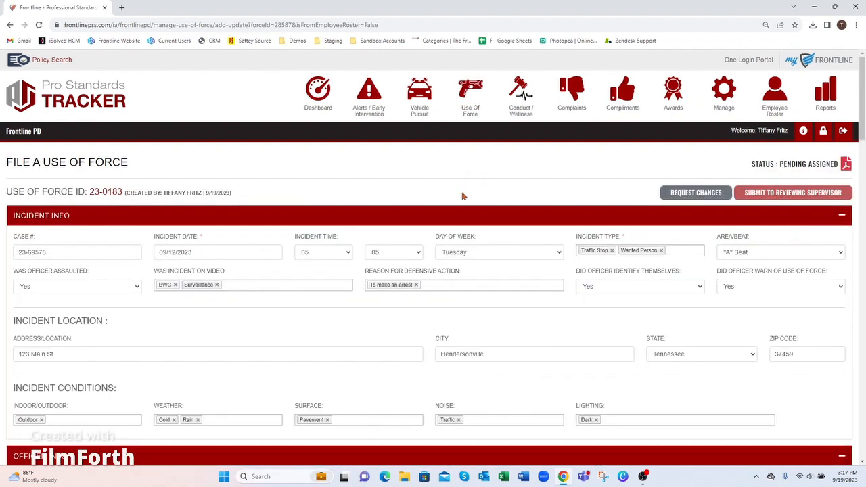
left_click_drag(55, 191, 141, 194)
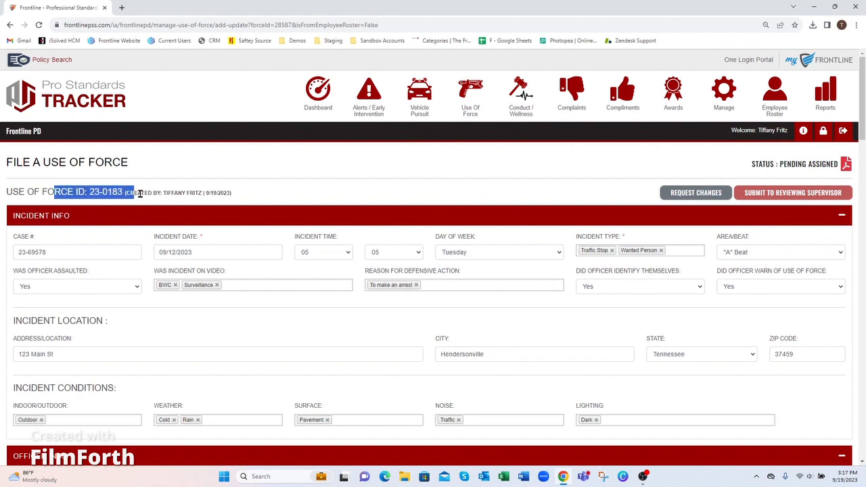
left_click(134, 185)
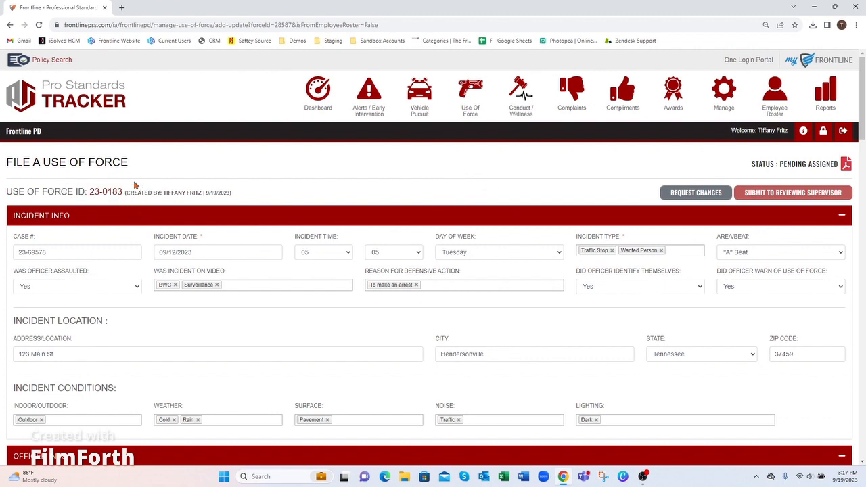
double_click(90, 192)
left_click(552, 192)
Check the Reviewing Supervisor(s) choices without selecting anyone.
left_click_drag(862, 119, 864, 445)
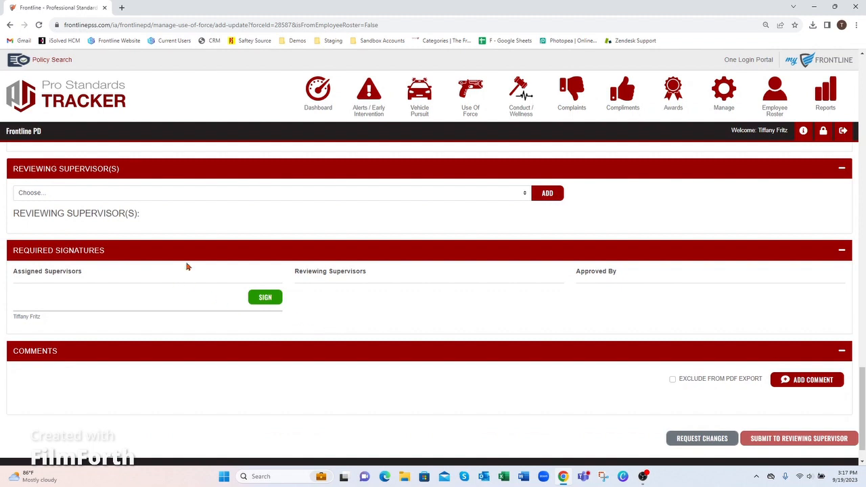
left_click(189, 193)
left_click(190, 195)
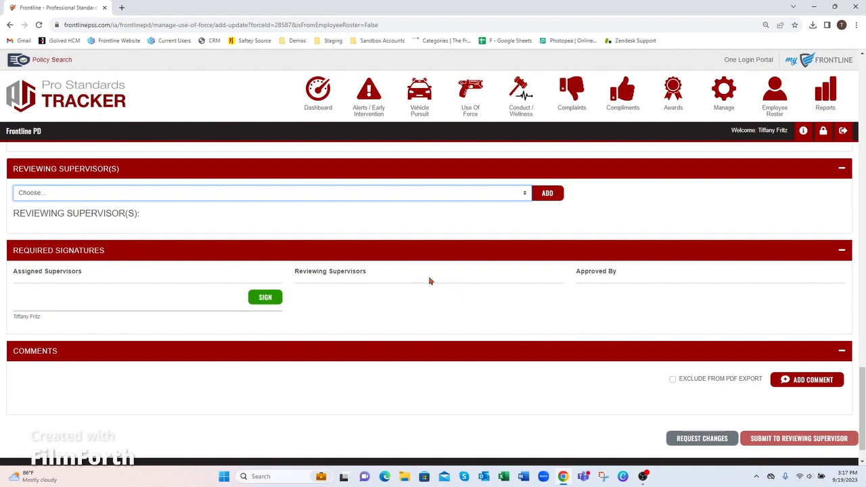
Request changes on the report with the comment 'test'.
left_click(698, 438)
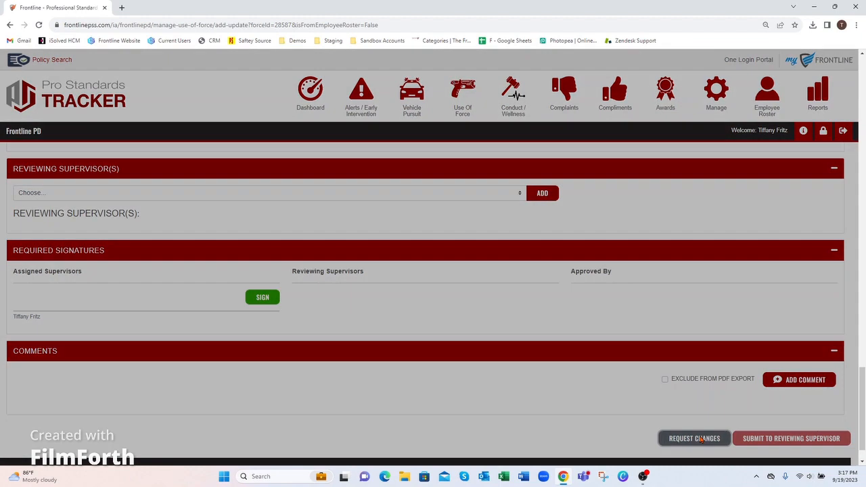
left_click(355, 134)
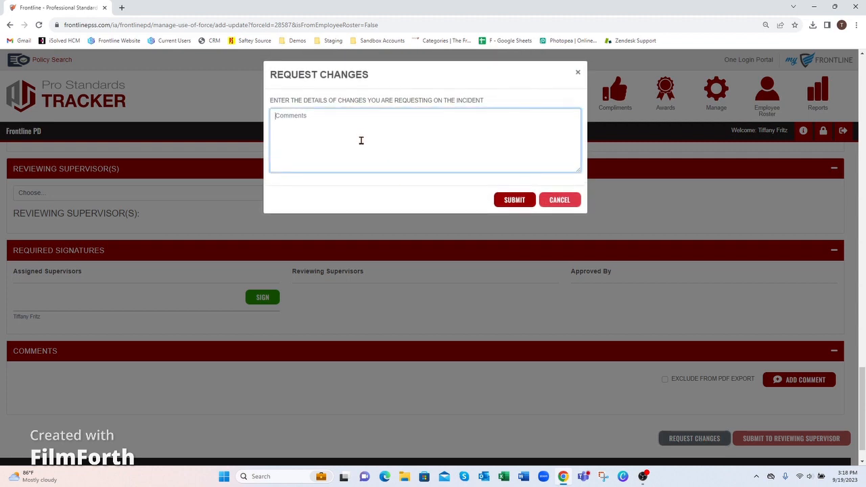
type("test")
left_click(515, 202)
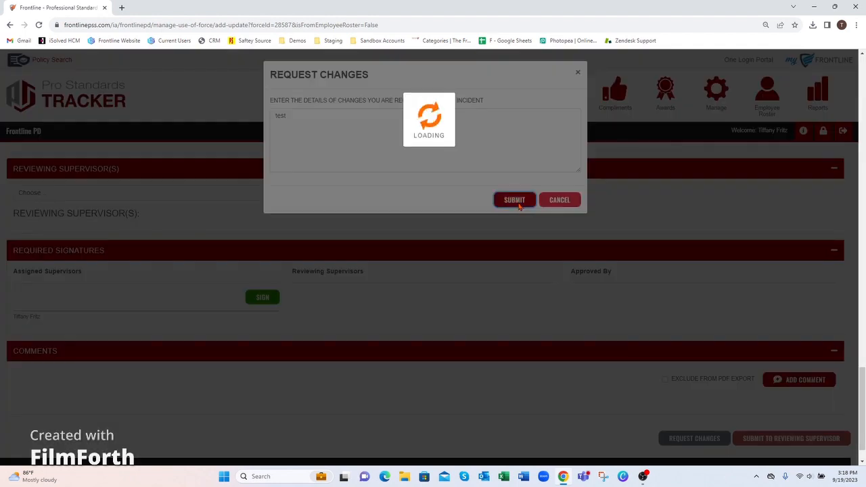
left_click(521, 209)
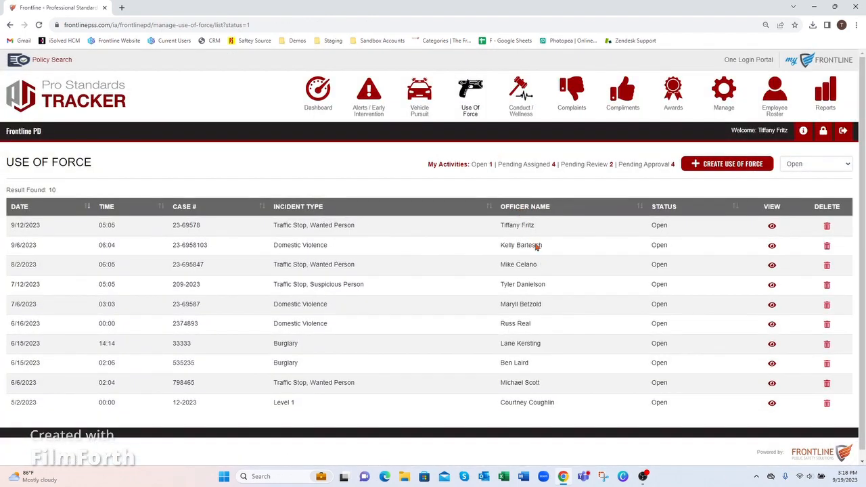
left_click(490, 166)
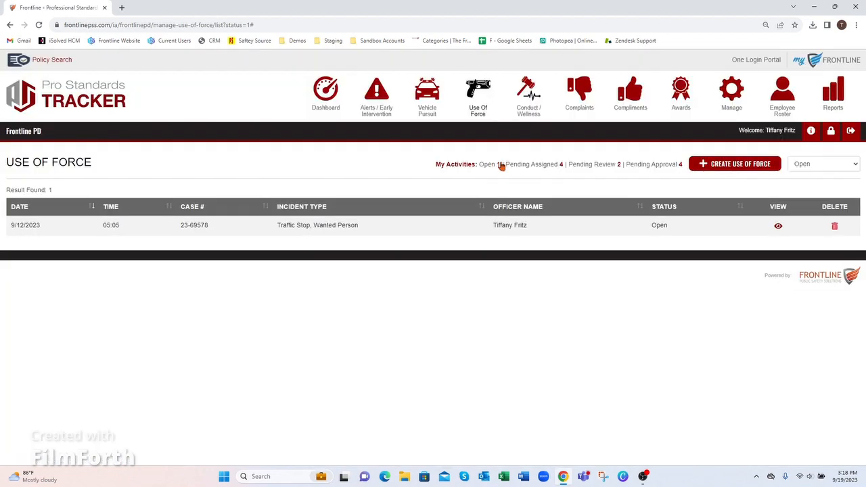
left_click(778, 228)
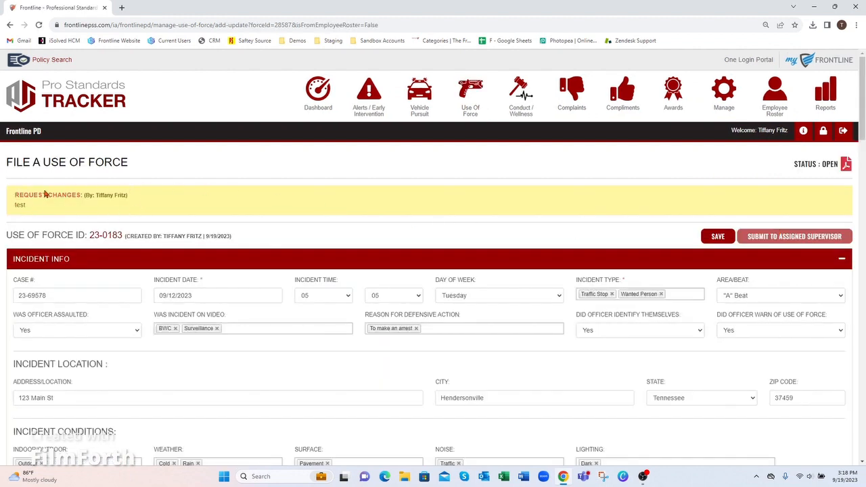
left_click_drag(95, 196, 145, 197)
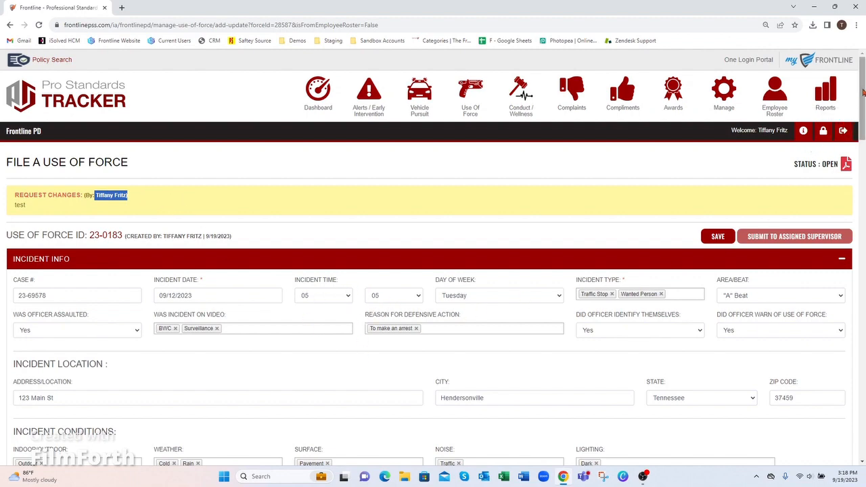
left_click_drag(862, 95, 864, 420)
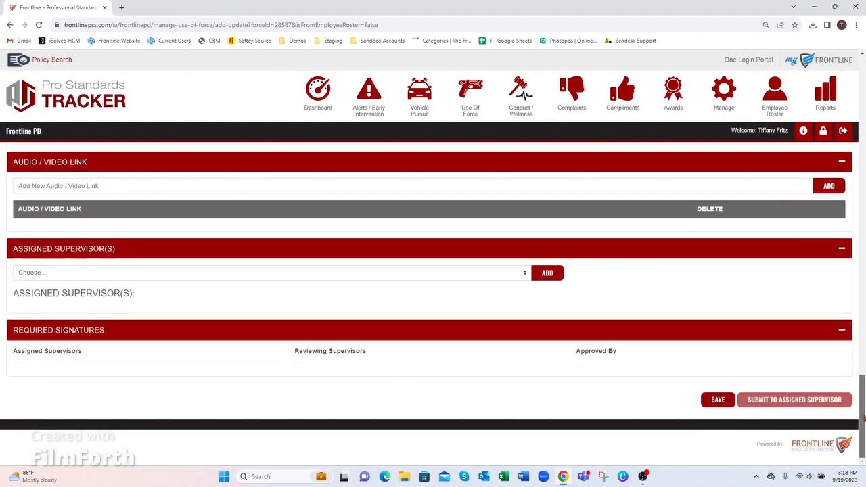
Re-add the logged-in user as assigned supervisor and resubmit the report with no comment.
left_click(91, 274)
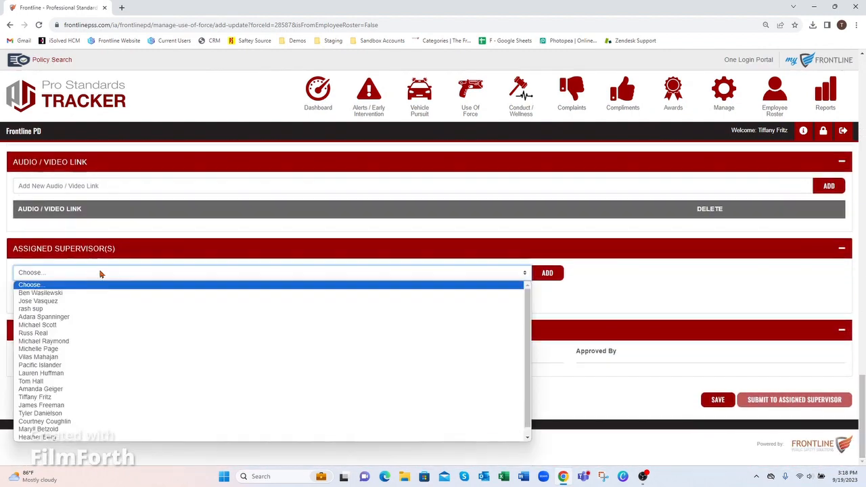
left_click(257, 397)
left_click(548, 273)
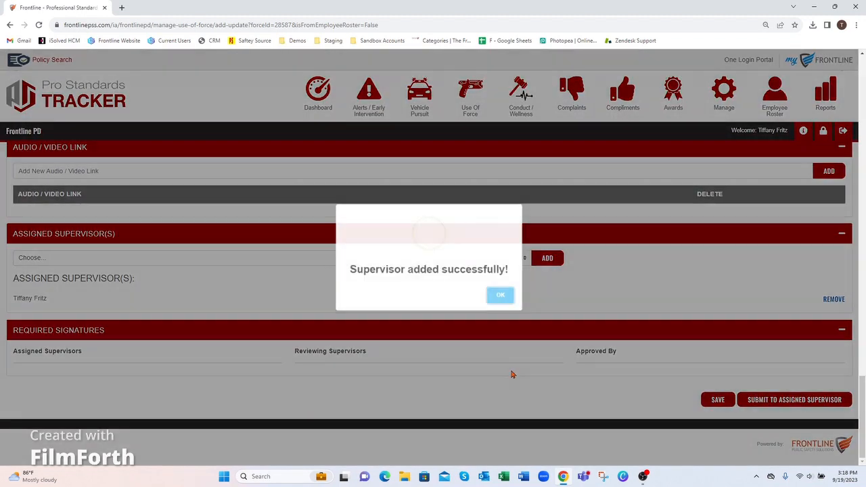
left_click(502, 295)
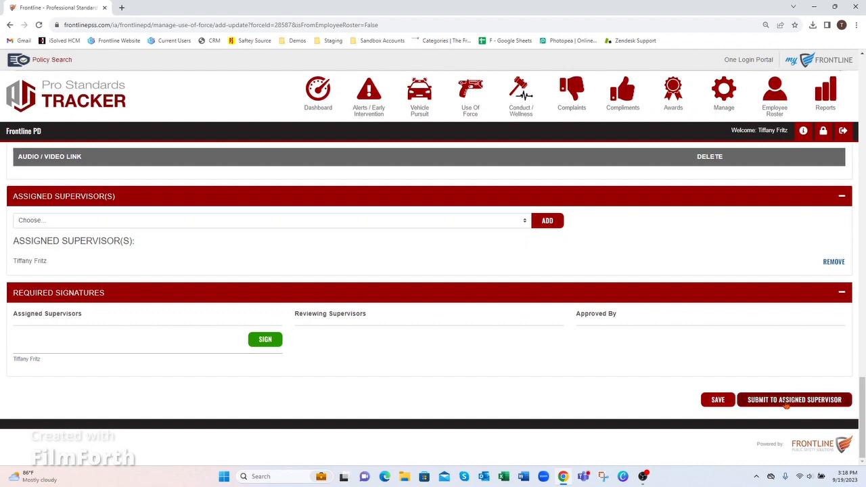
left_click(785, 401)
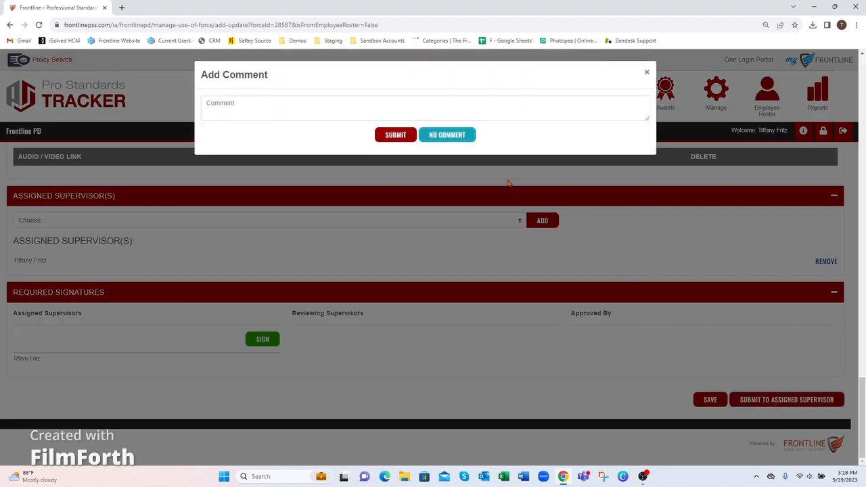
left_click(441, 138)
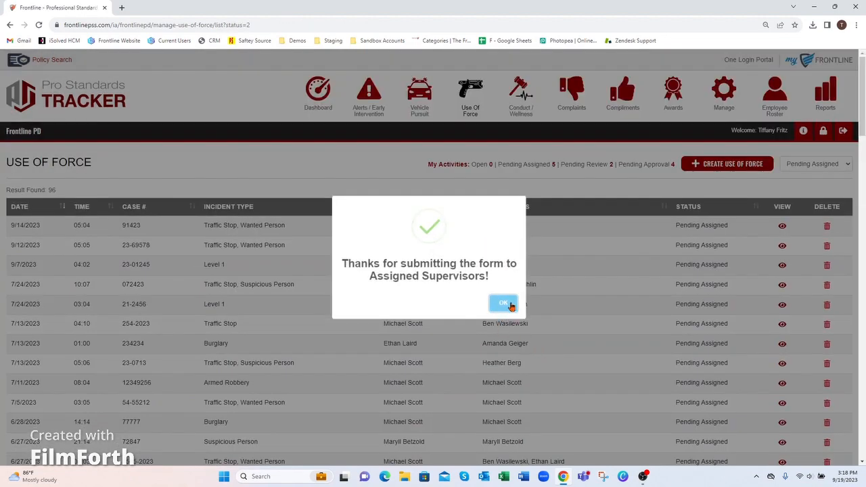
left_click(506, 304)
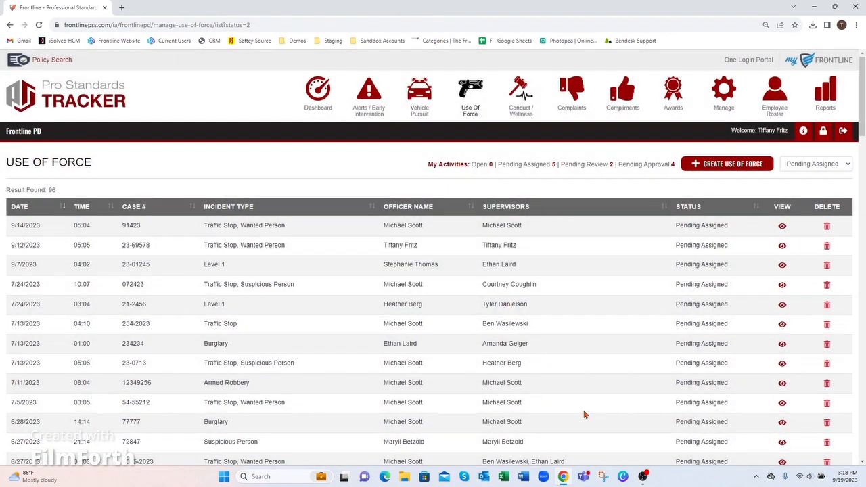
left_click(553, 165)
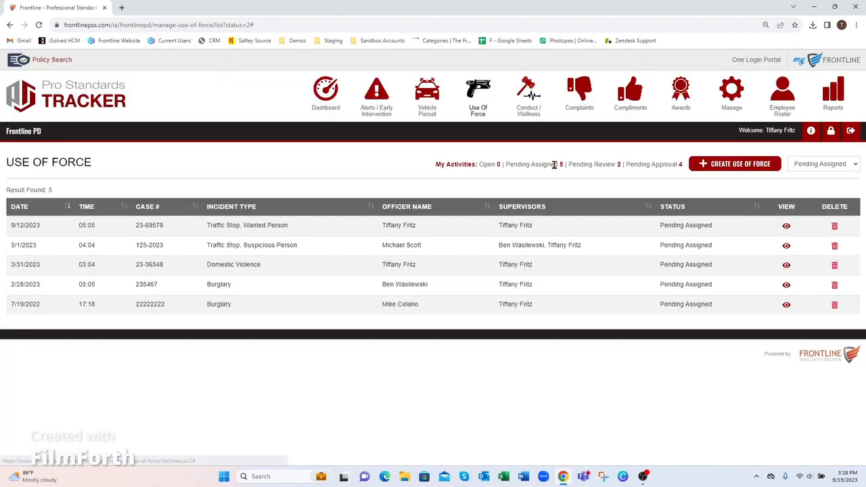
left_click(785, 228)
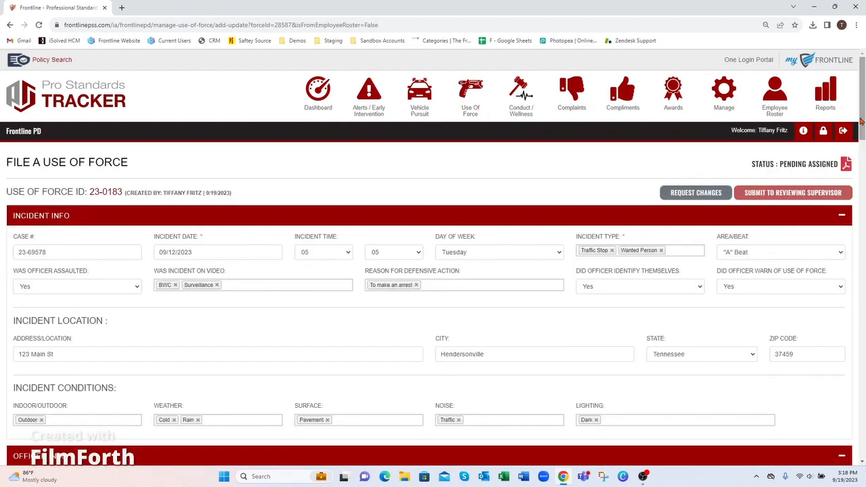
left_click_drag(863, 119, 860, 420)
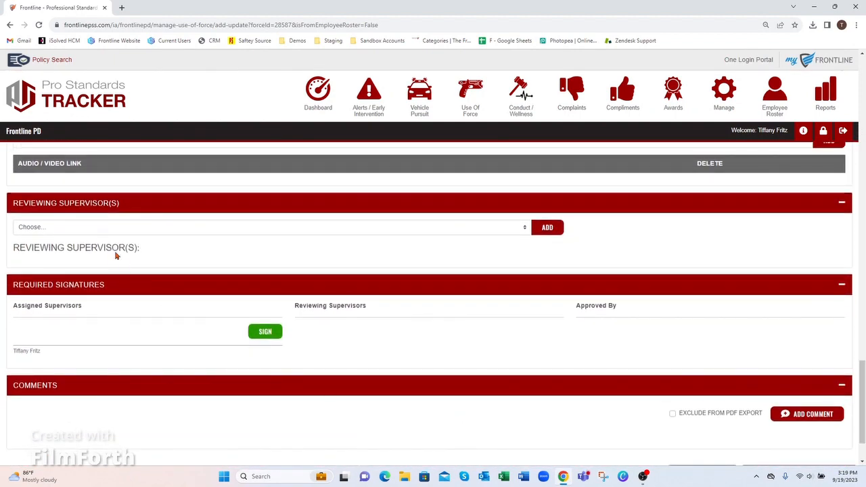
left_click(92, 231)
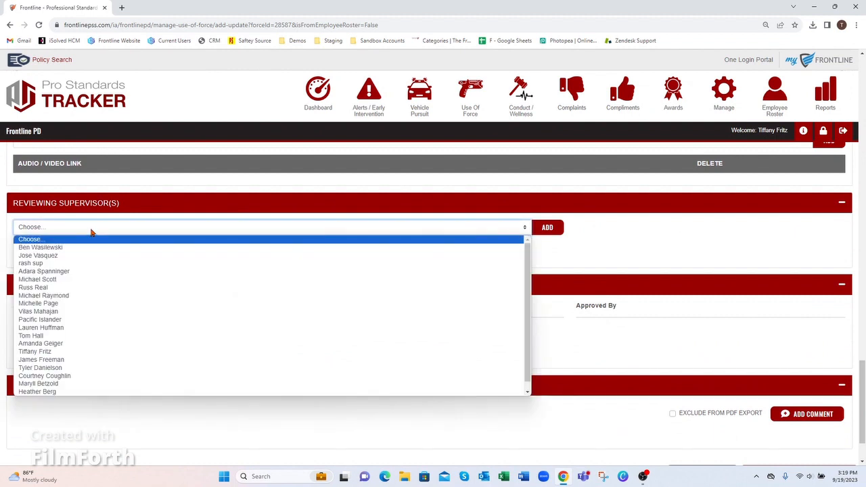
left_click(67, 352)
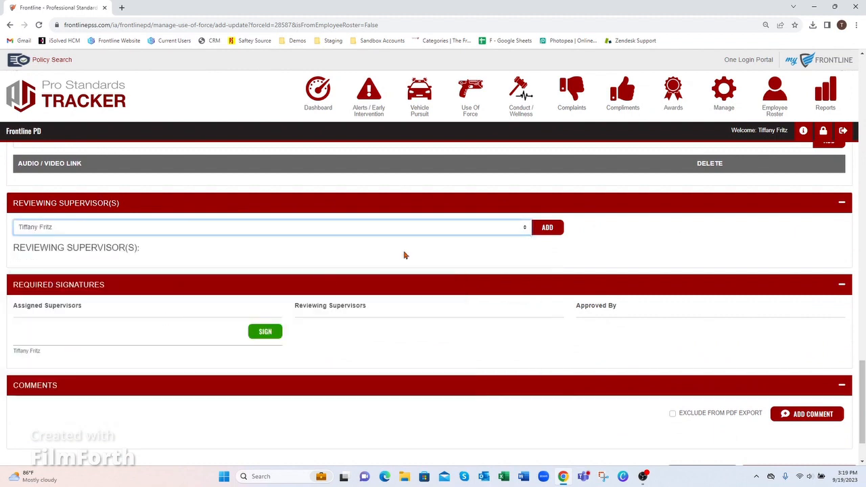
left_click(535, 227)
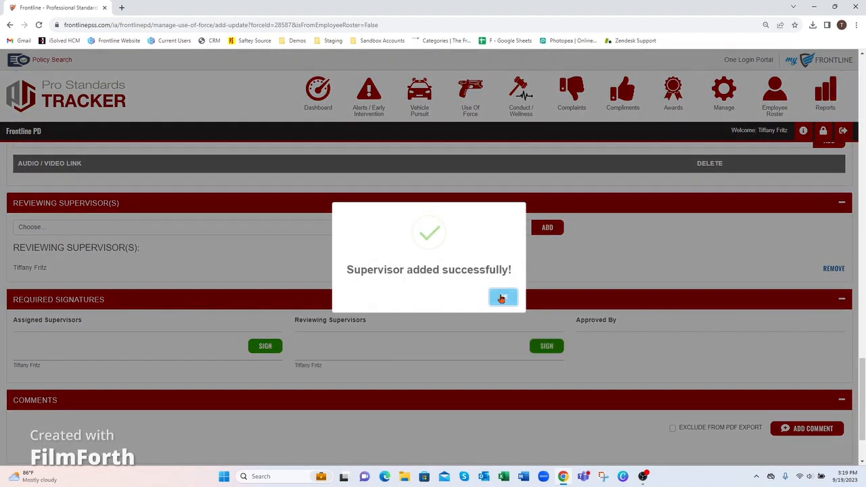
left_click(501, 299)
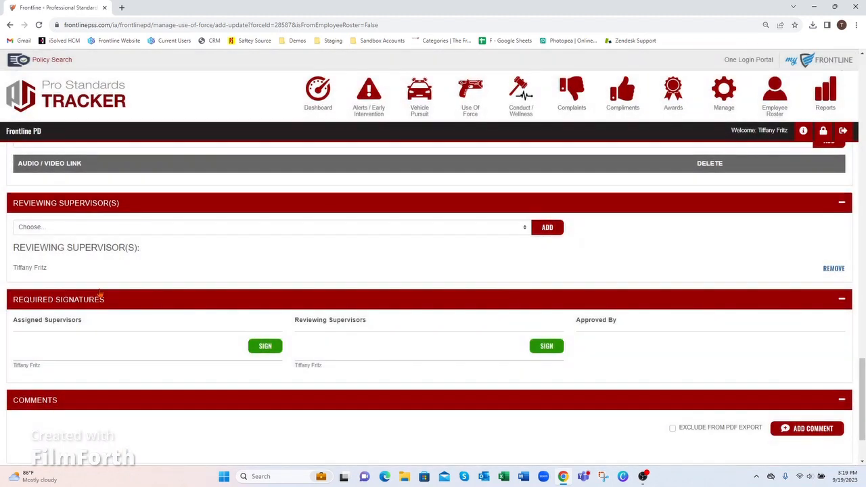
Sign the form as the assigned supervisor.
left_click(255, 348)
left_click(506, 305)
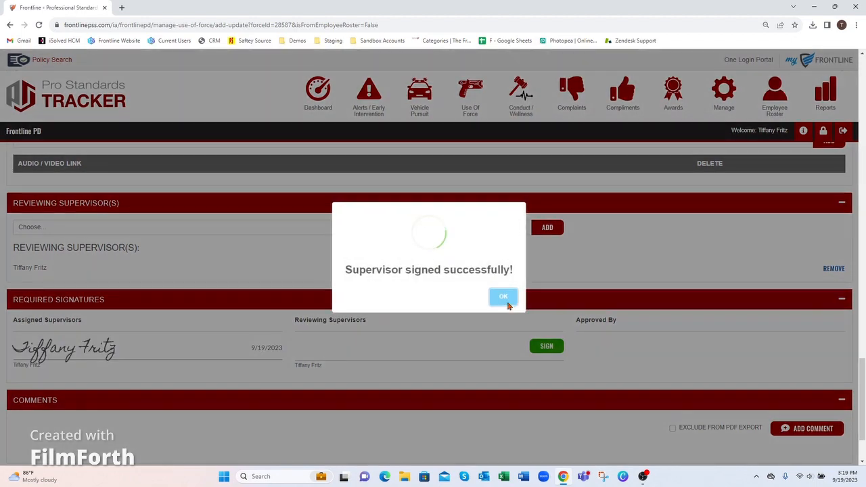
left_click(505, 304)
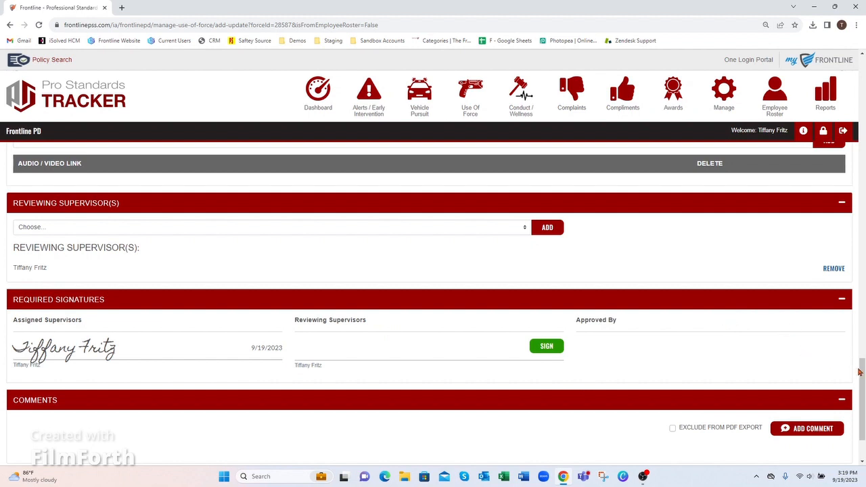
scroll(861, 368, "down", 2)
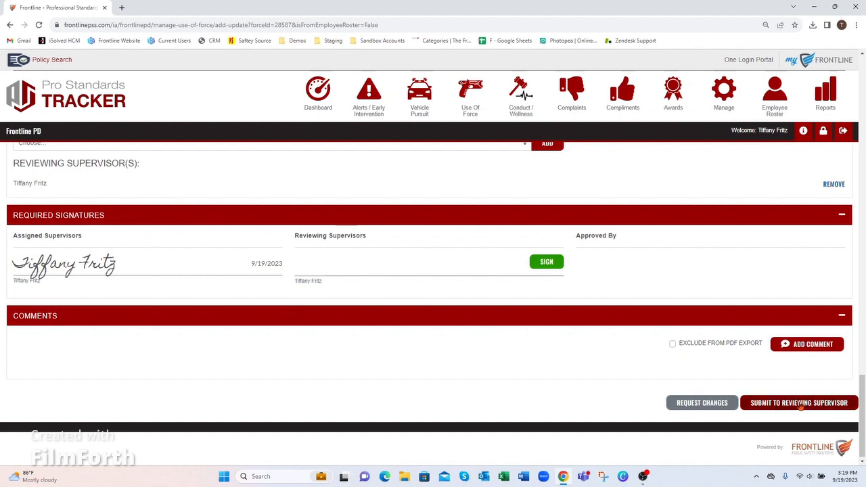
left_click(801, 404)
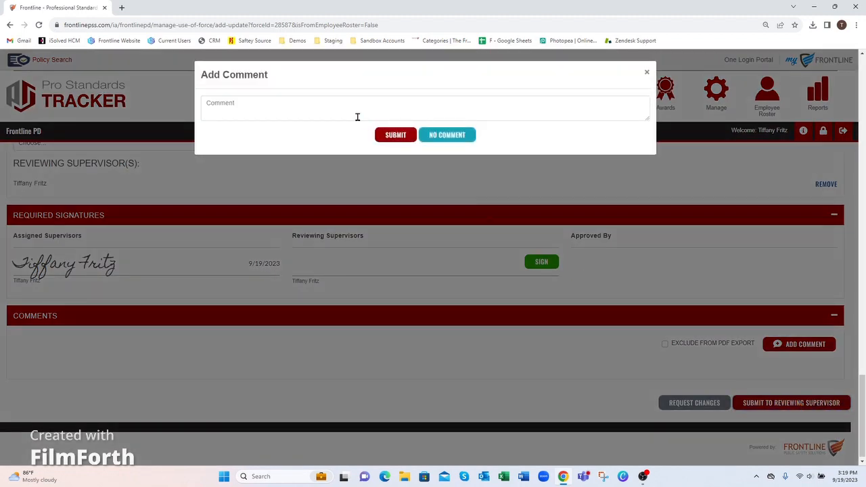
left_click(255, 107)
type("test")
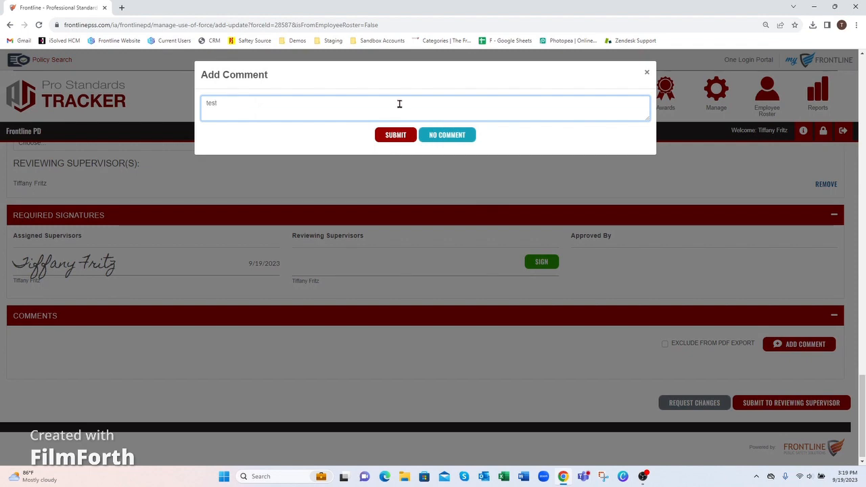
left_click(400, 134)
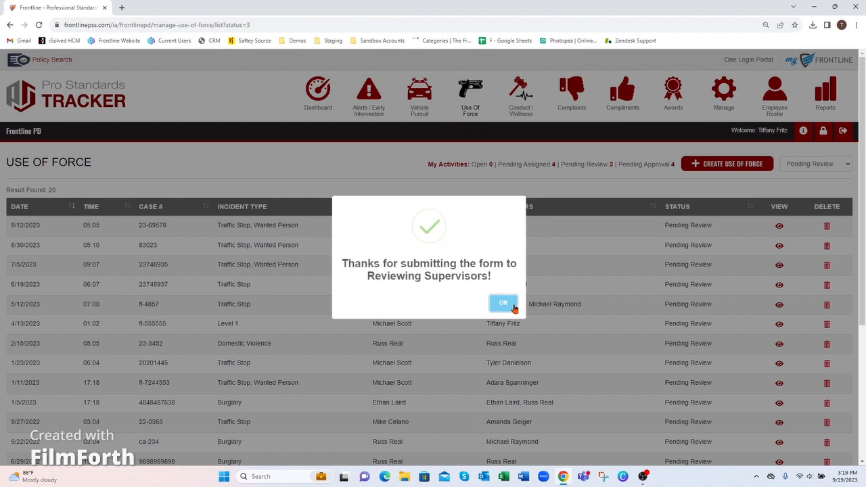
left_click(506, 305)
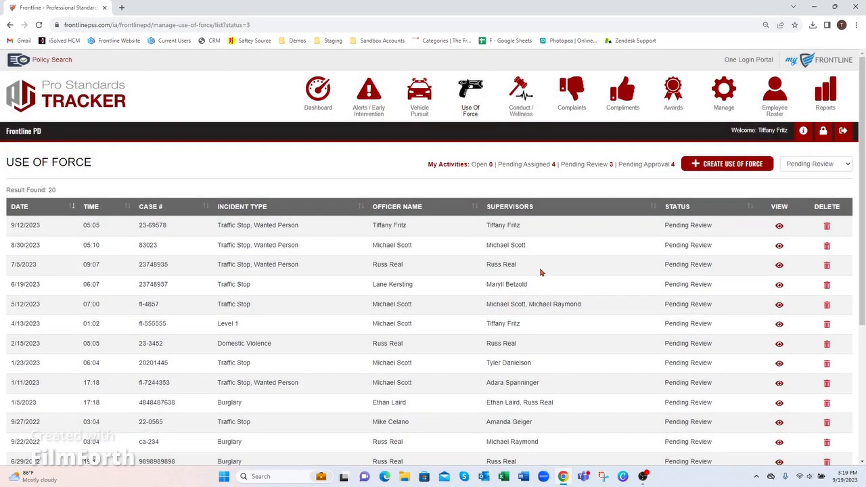
left_click(609, 164)
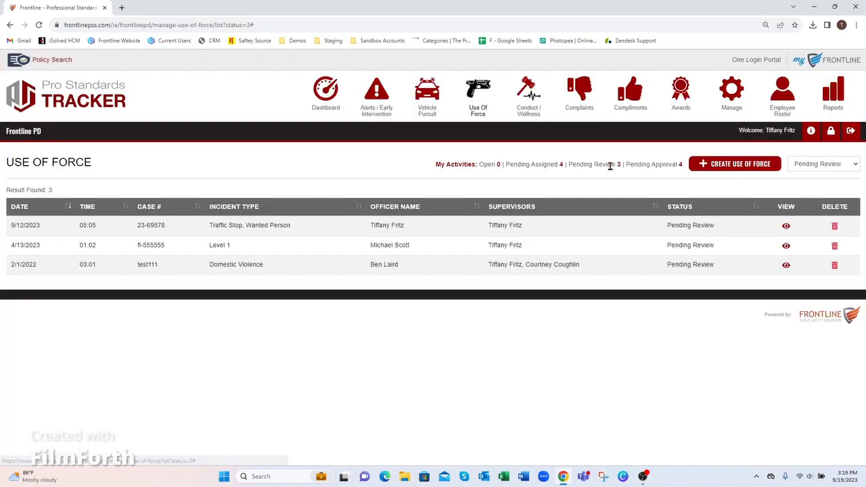
left_click(786, 226)
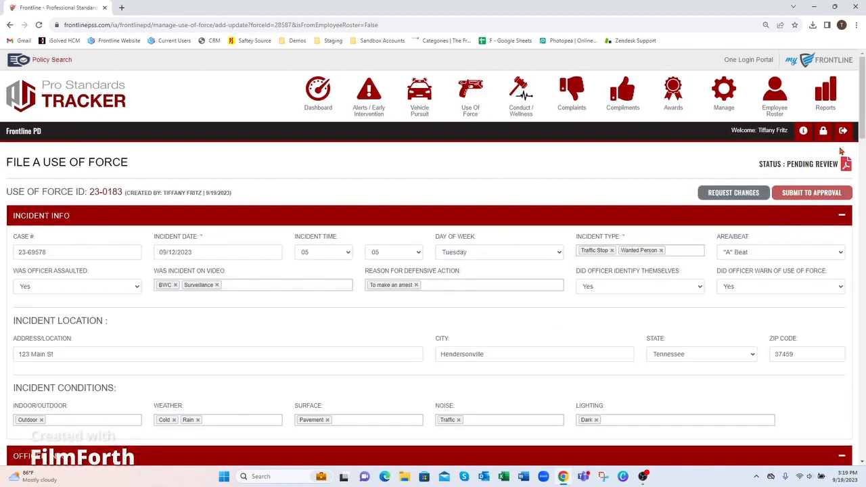
left_click_drag(862, 98, 863, 394)
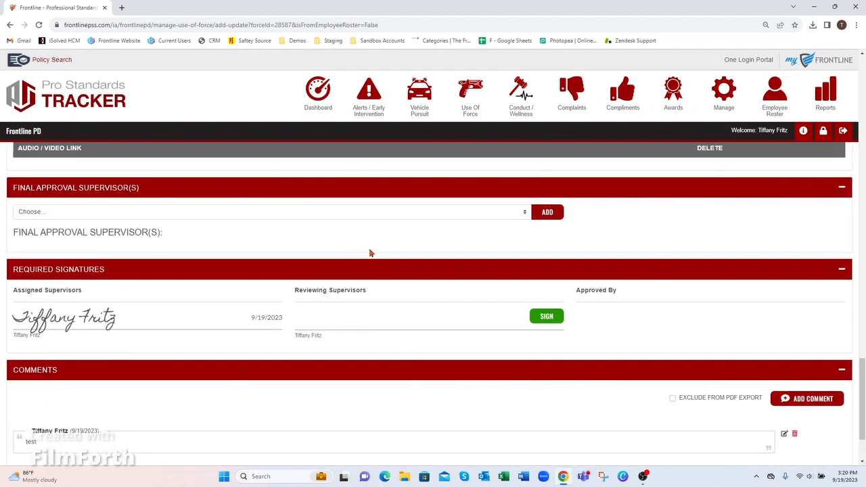
scroll(855, 378, "down", 1)
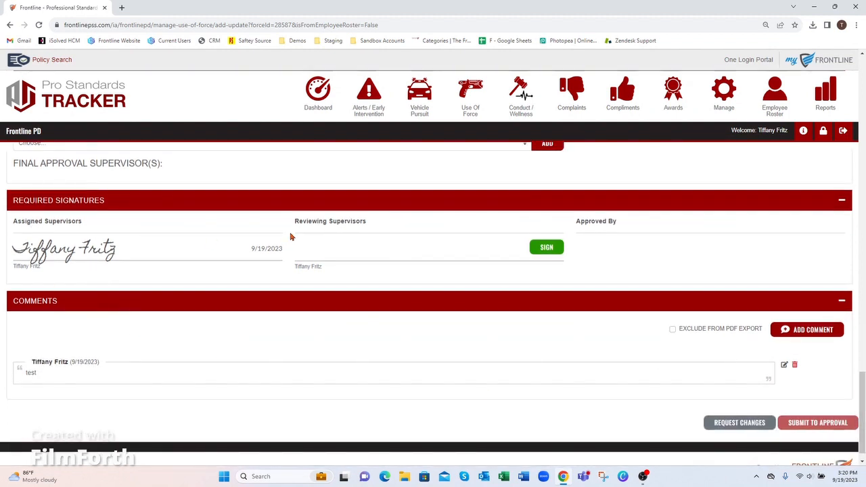
left_click_drag(575, 221, 611, 224)
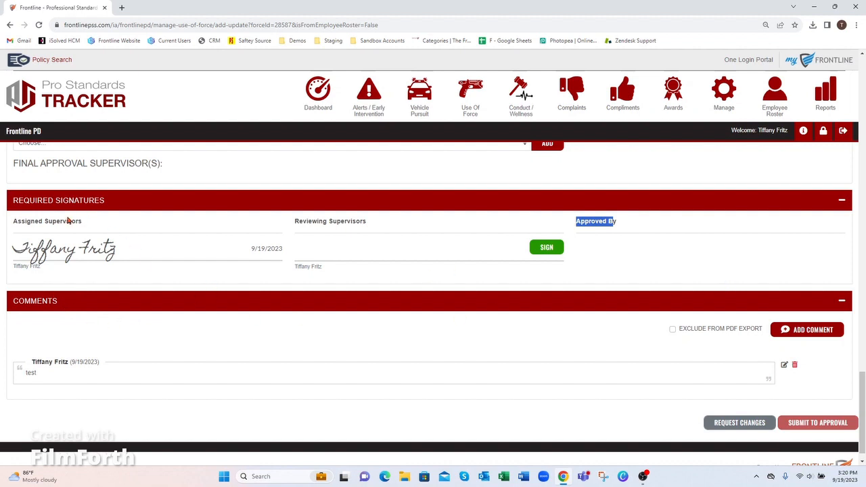
left_click_drag(34, 221, 85, 222)
left_click_drag(300, 222, 368, 222)
left_click_drag(586, 223, 614, 223)
scroll(229, 306, "down", 1)
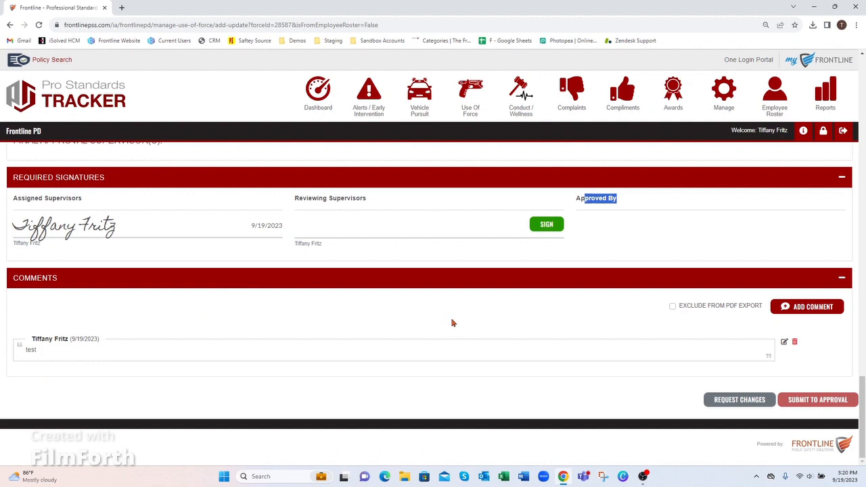
scroll(450, 326, "up", 2)
scroll(351, 291, "up", 2)
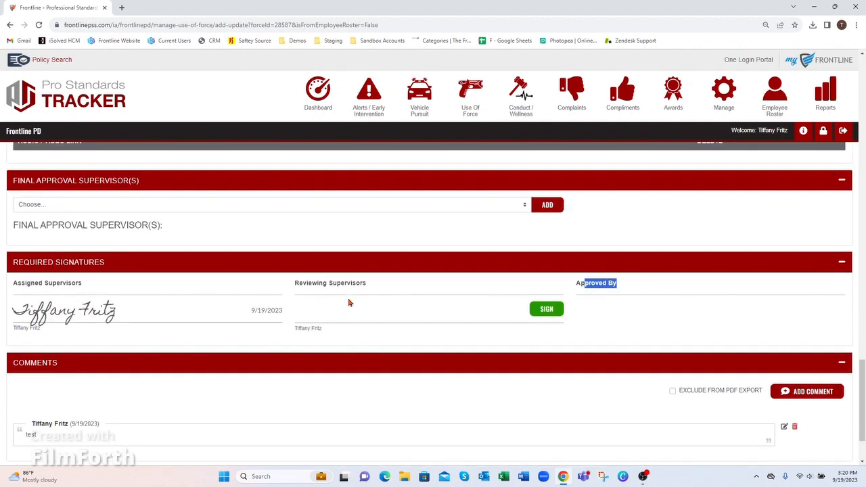
Choose a final approval supervisor from the list and add them to the report.
left_click(162, 214)
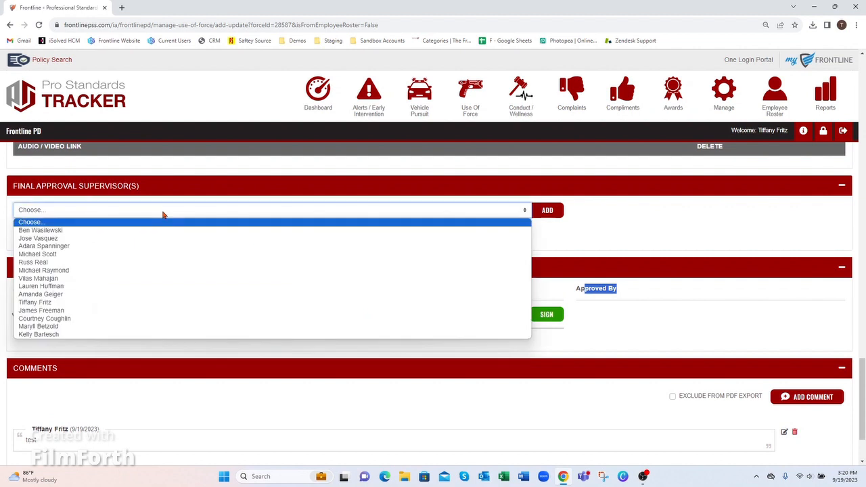
left_click(76, 306)
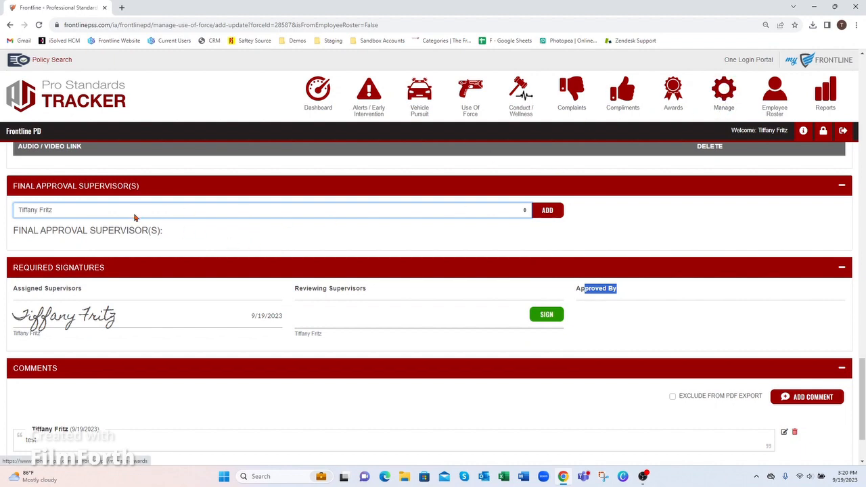
left_click(547, 210)
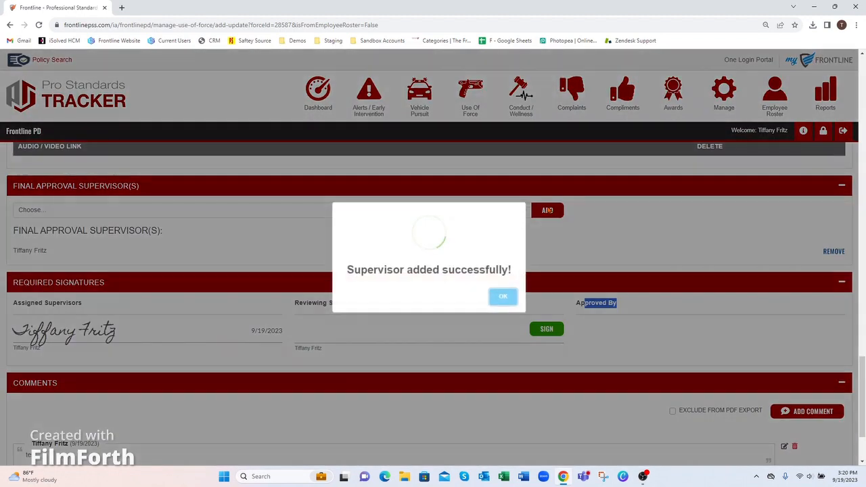
left_click(504, 296)
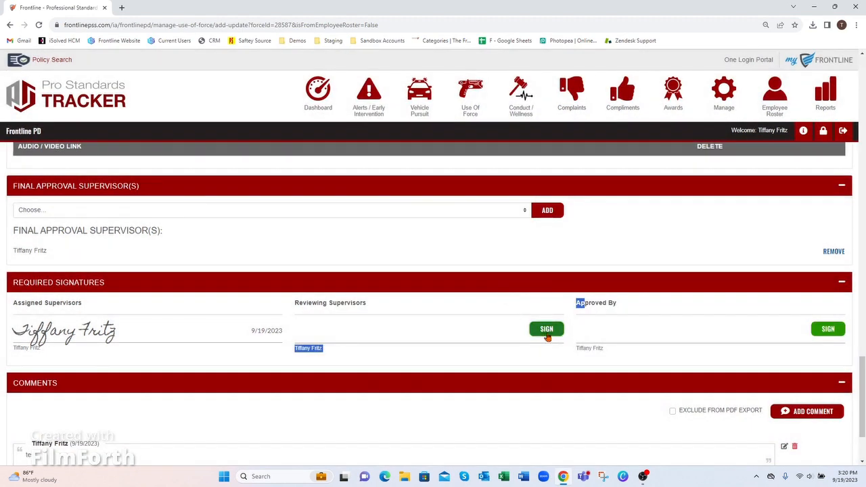
Sign the form as reviewing supervisor, dated 9/19/2023.
left_click(546, 330)
left_click(504, 305)
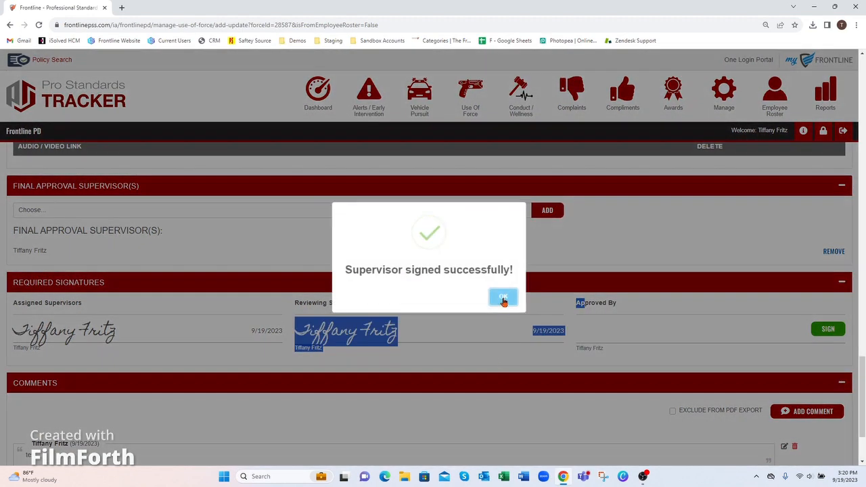
left_click(502, 297)
scroll(839, 364, "down", 3)
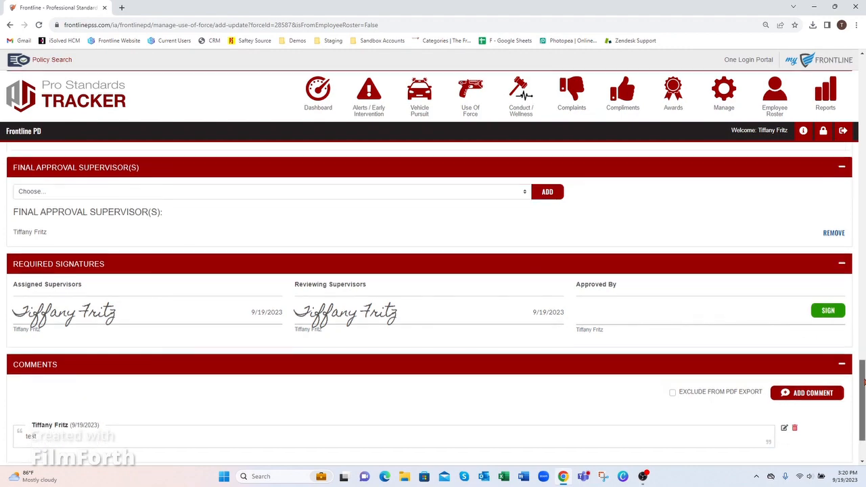
left_click(817, 400)
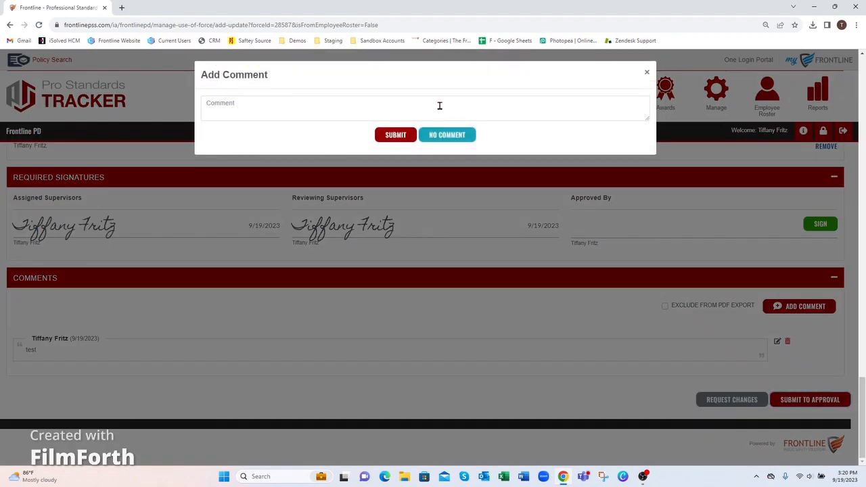
left_click(455, 138)
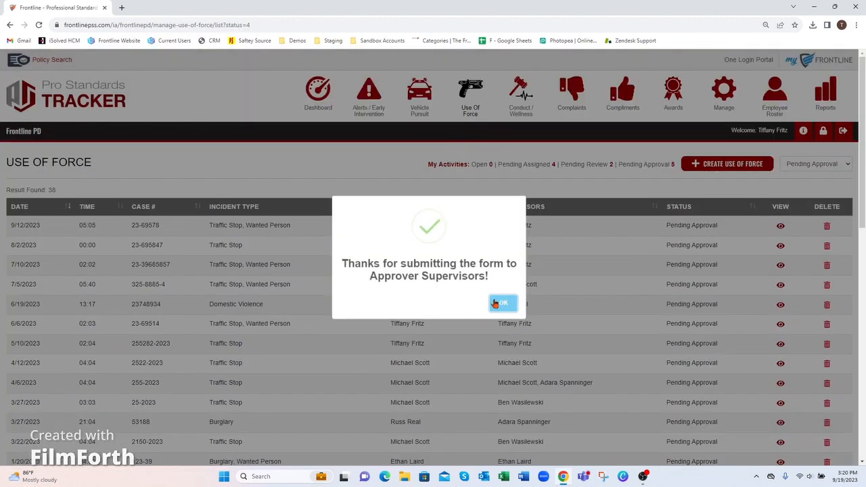
left_click(501, 303)
left_click(674, 167)
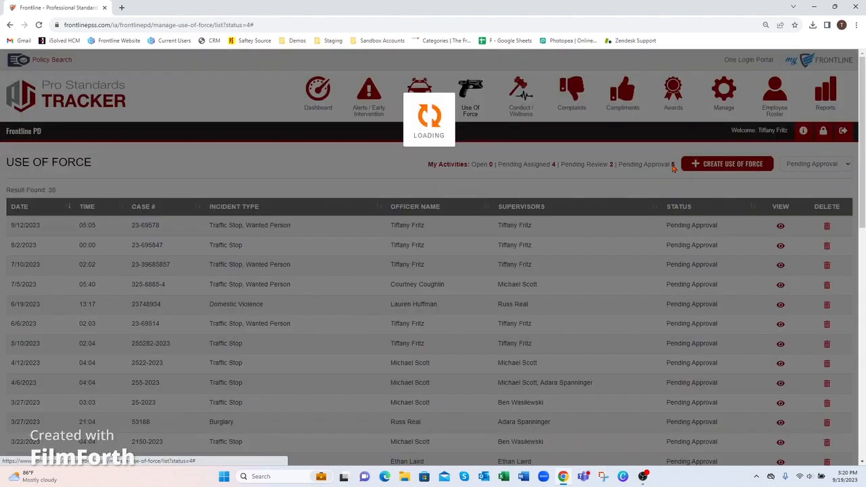
left_click(784, 226)
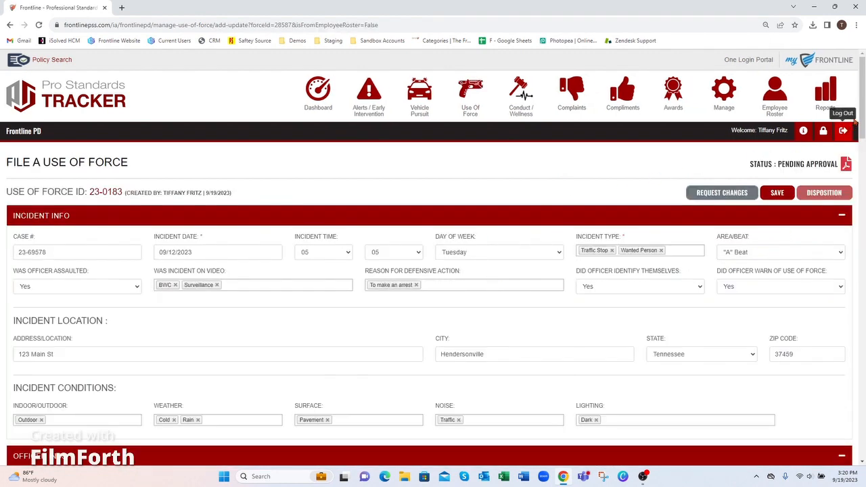
In the Resolution section, set Not-Justified with action Internal Affairs Investigation.
left_click_drag(863, 101, 864, 369)
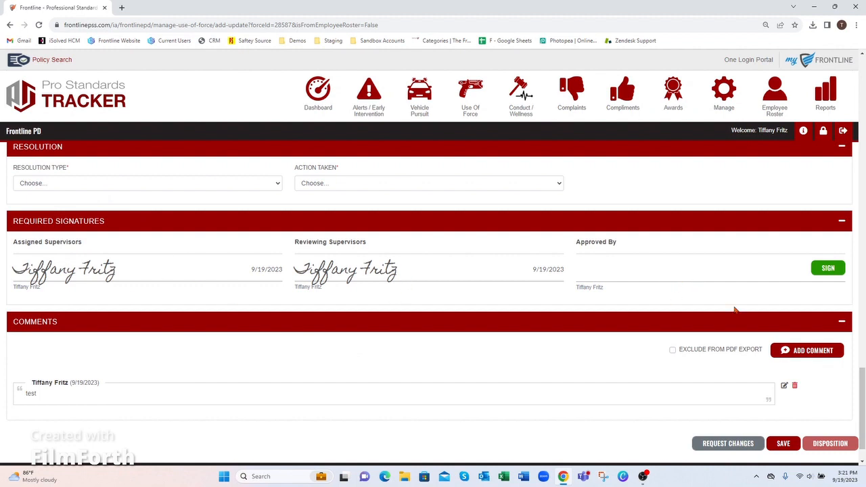
scroll(456, 354, "up", 2)
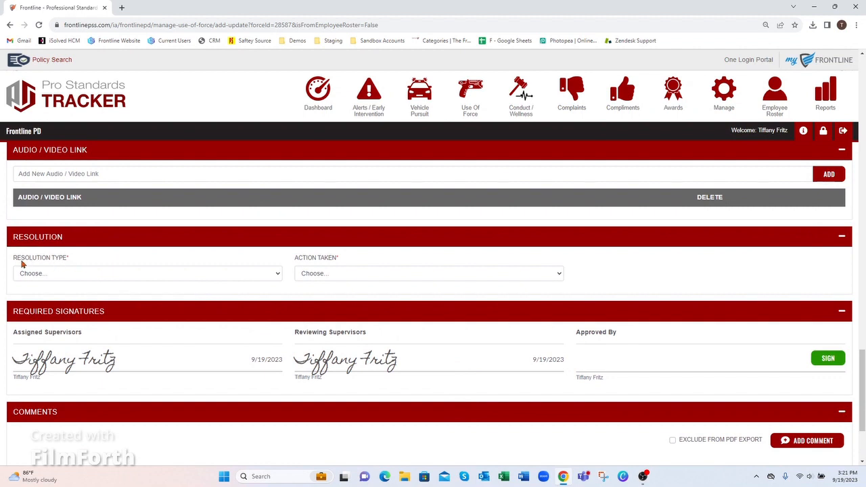
left_click(59, 274)
left_click(328, 274)
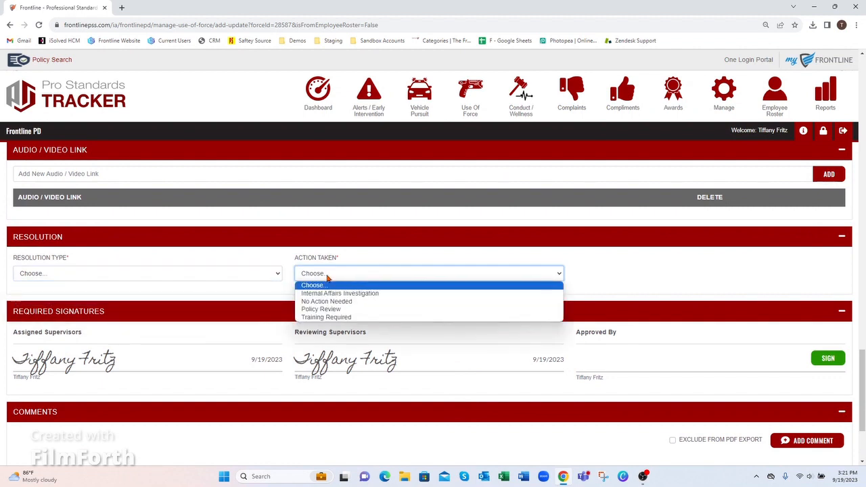
left_click(110, 273)
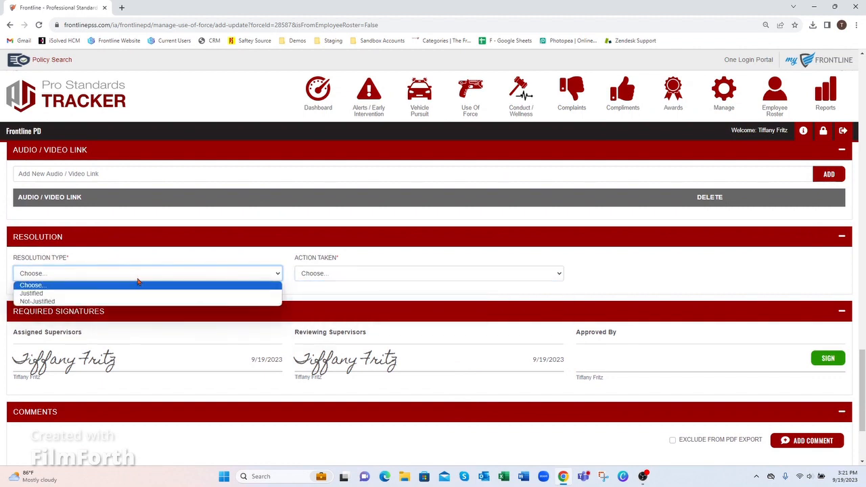
left_click(65, 301)
left_click(358, 275)
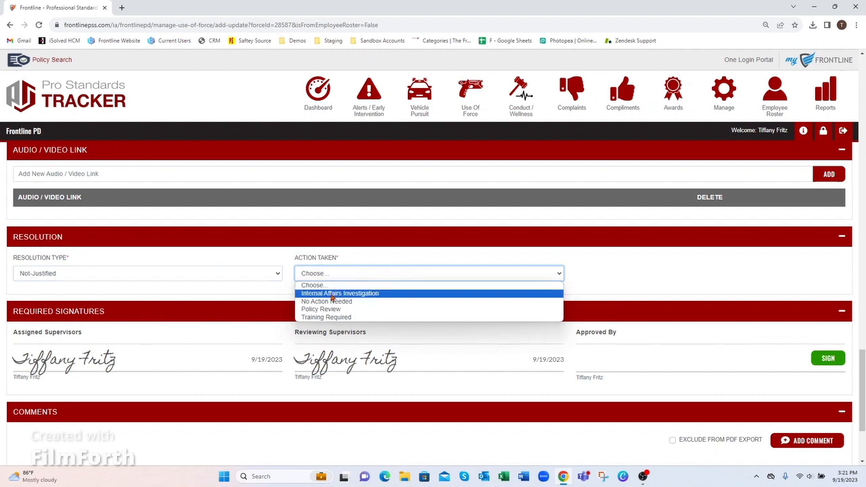
left_click(374, 295)
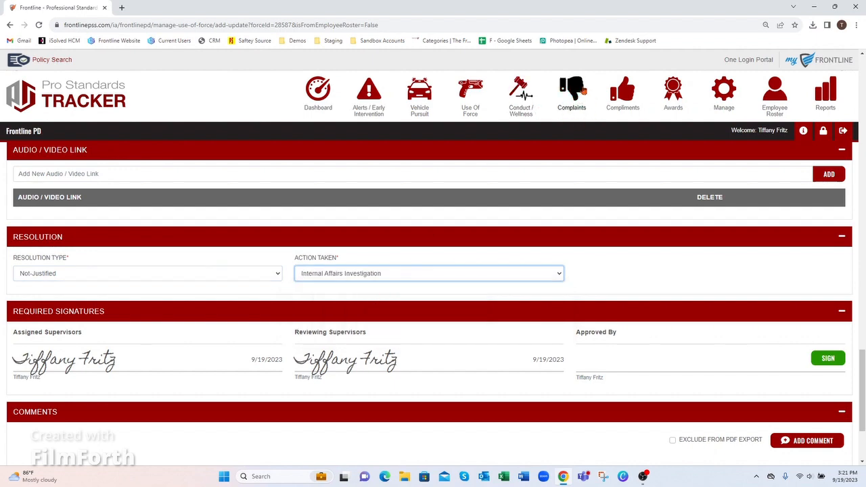
Change Resolution Type to Justified and Action Taken to No Action Needed.
left_click(80, 274)
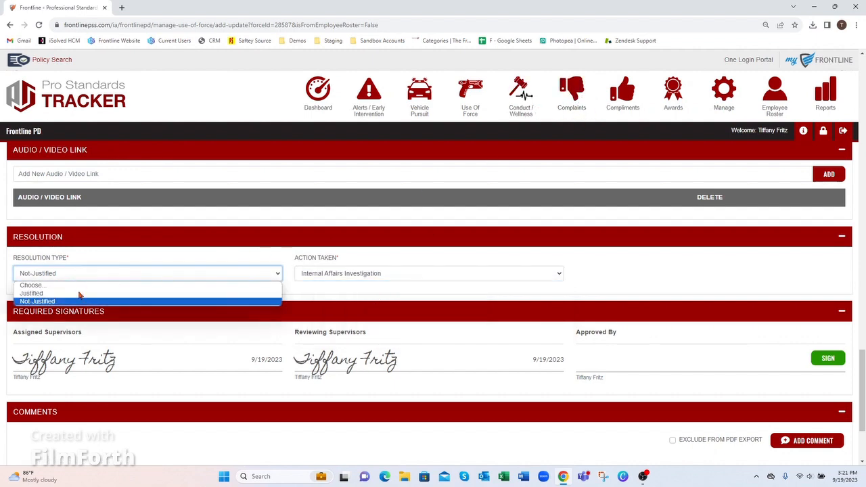
left_click(329, 284)
left_click(328, 273)
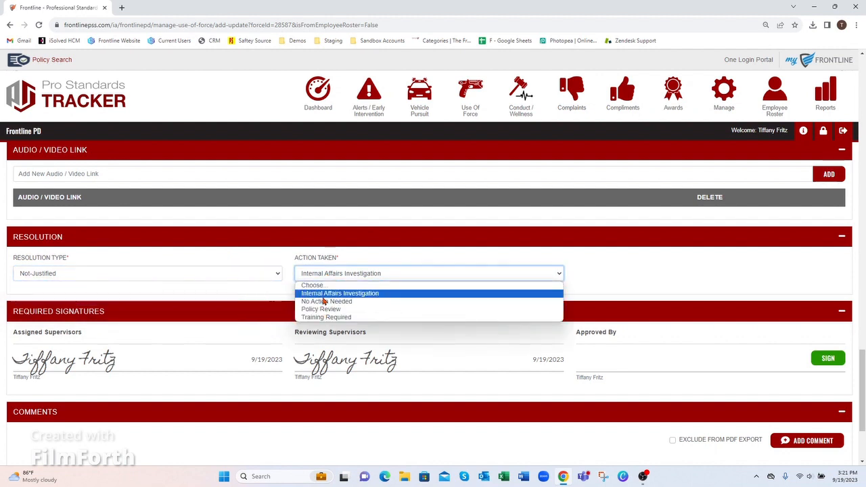
left_click(71, 274)
left_click(190, 289)
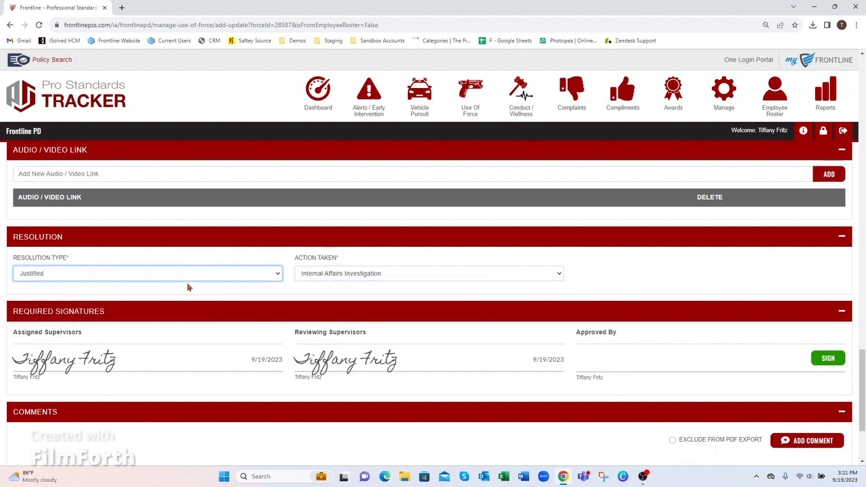
left_click(348, 275)
left_click(346, 301)
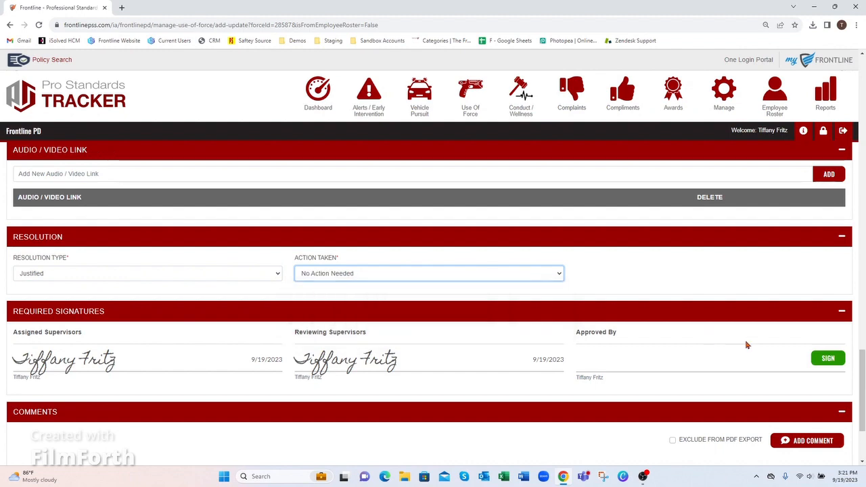
Sign the report under Approved By and save it.
left_click(826, 365)
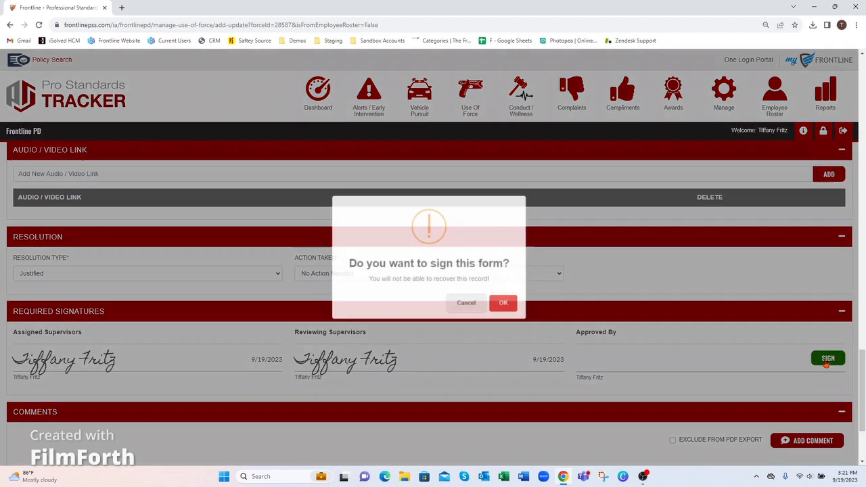
left_click(509, 306)
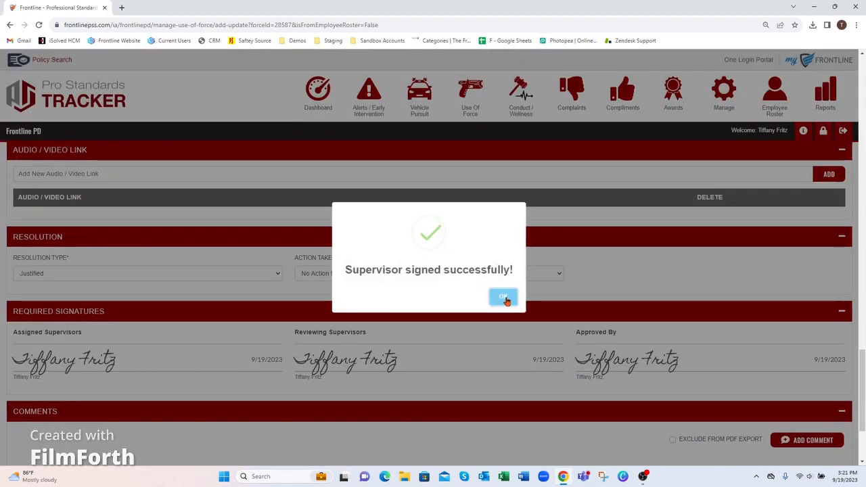
left_click(500, 292)
left_click_drag(860, 363, 861, 394)
left_click(783, 399)
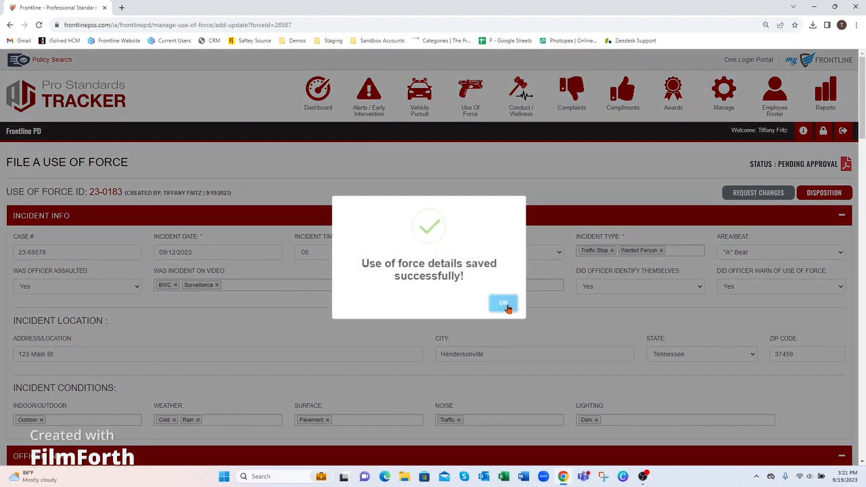
left_click(507, 306)
Disposition the report without a comment, then check the Complete and Pending Approval lists.
left_click(825, 193)
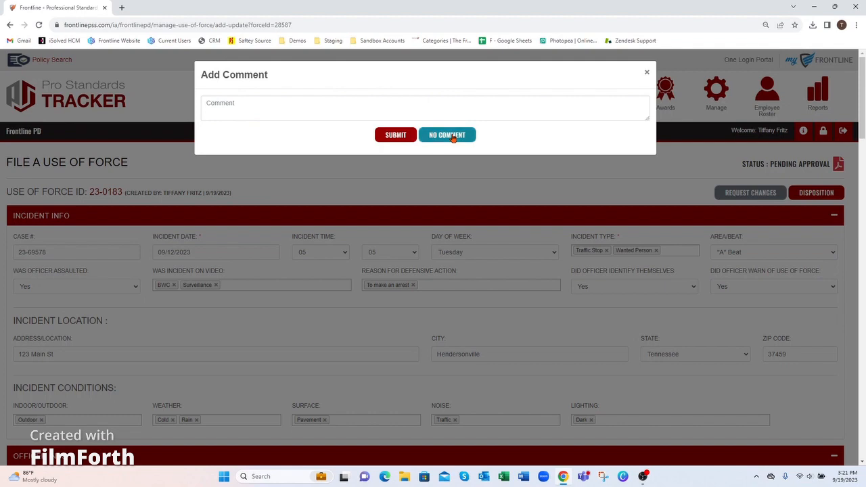
left_click(452, 136)
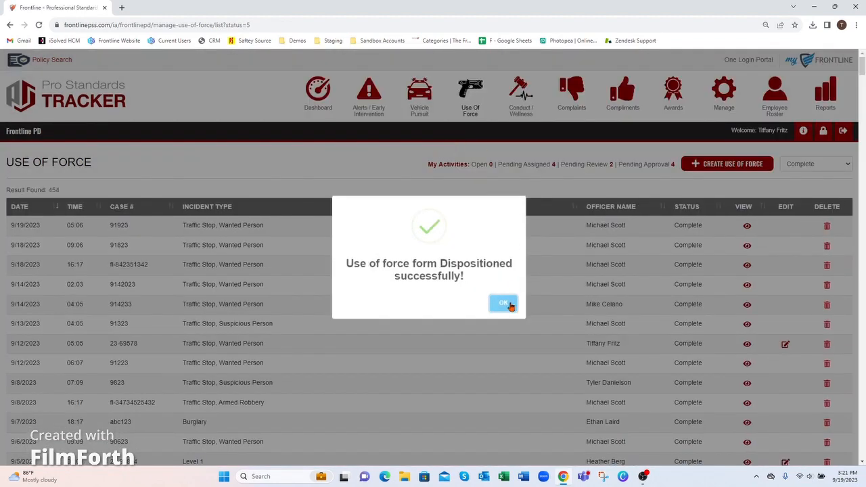
left_click(503, 304)
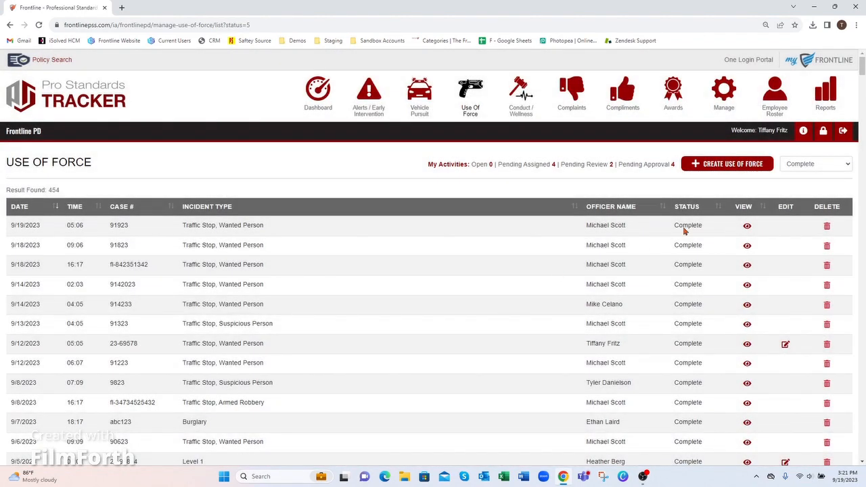
left_click(807, 168)
left_click(801, 208)
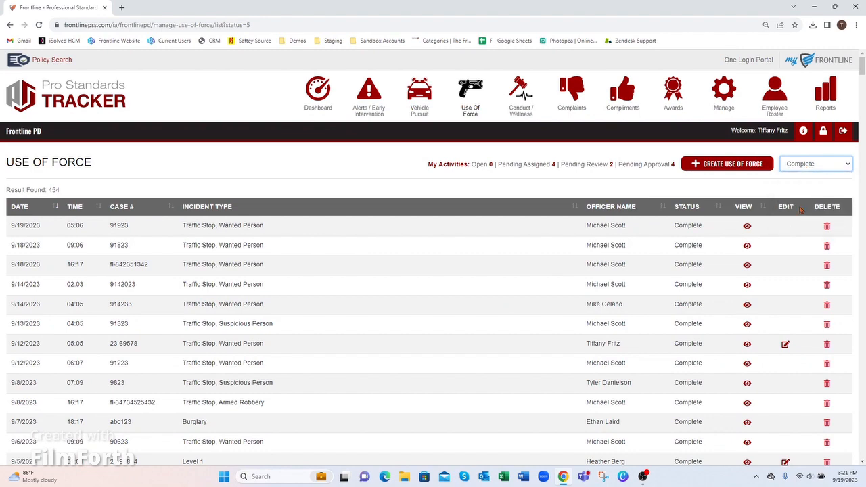
left_click(670, 168)
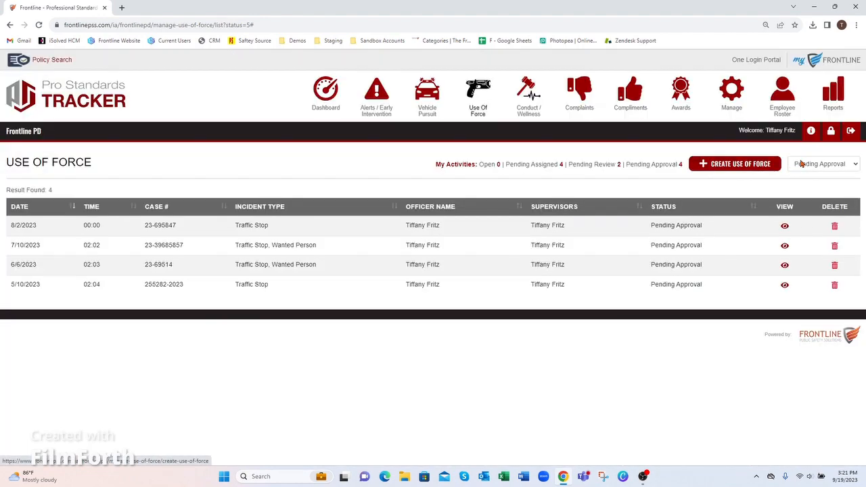